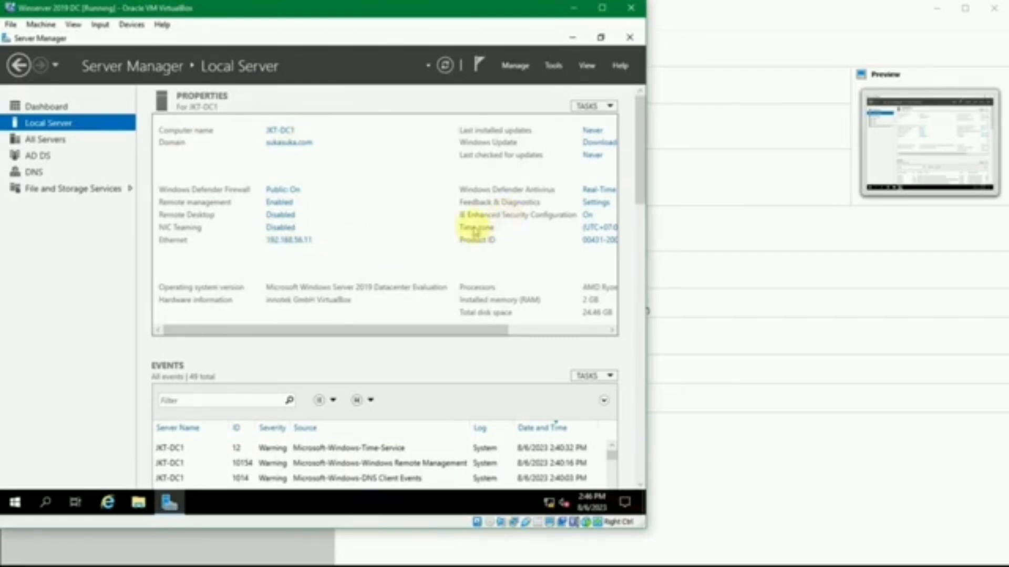
Switch to VirtualBox Manager and start the Winserver 2019 SVR virtual machine
click(709, 443)
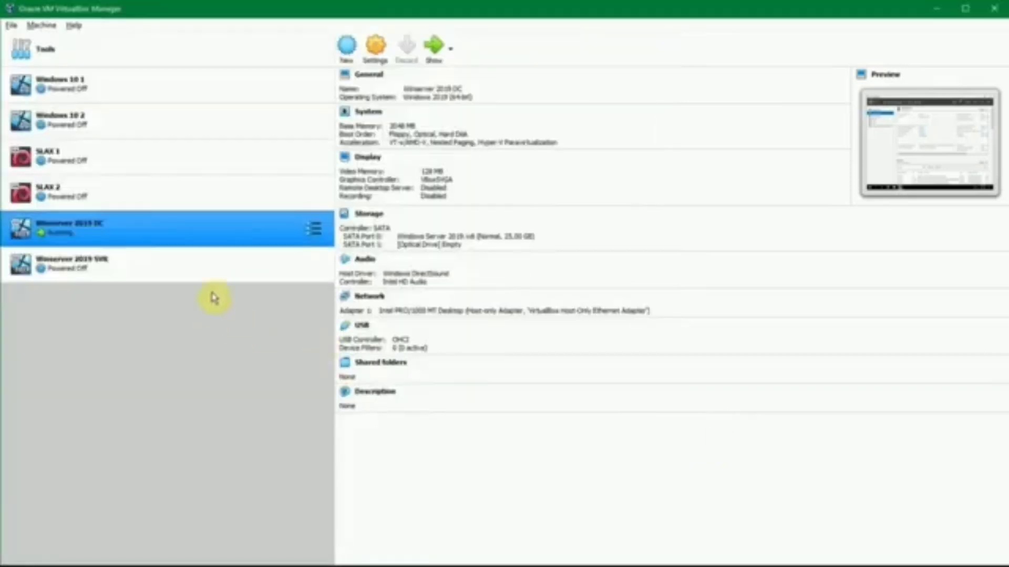
click(220, 271)
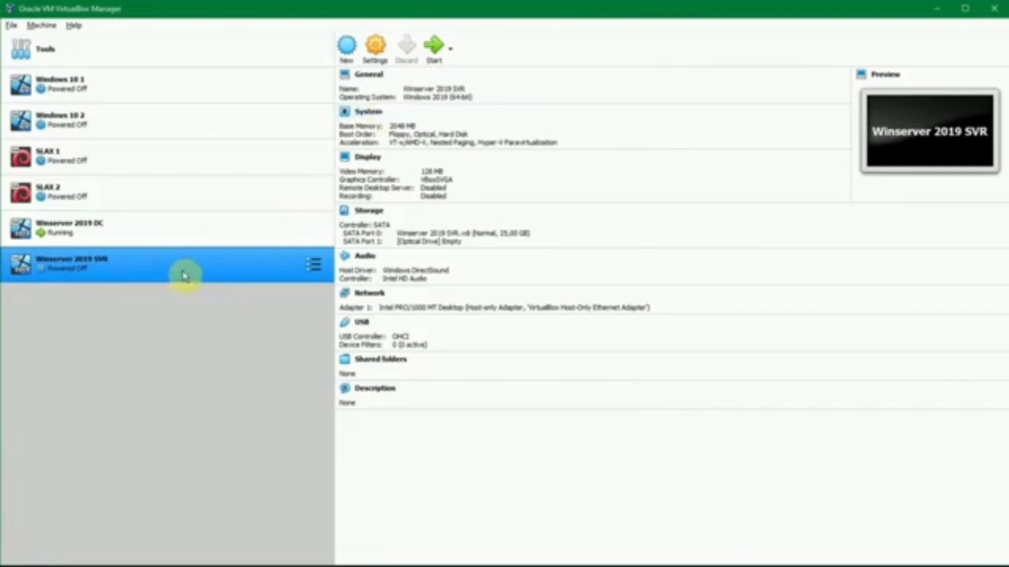
ctrl+click(128, 245)
click(127, 246)
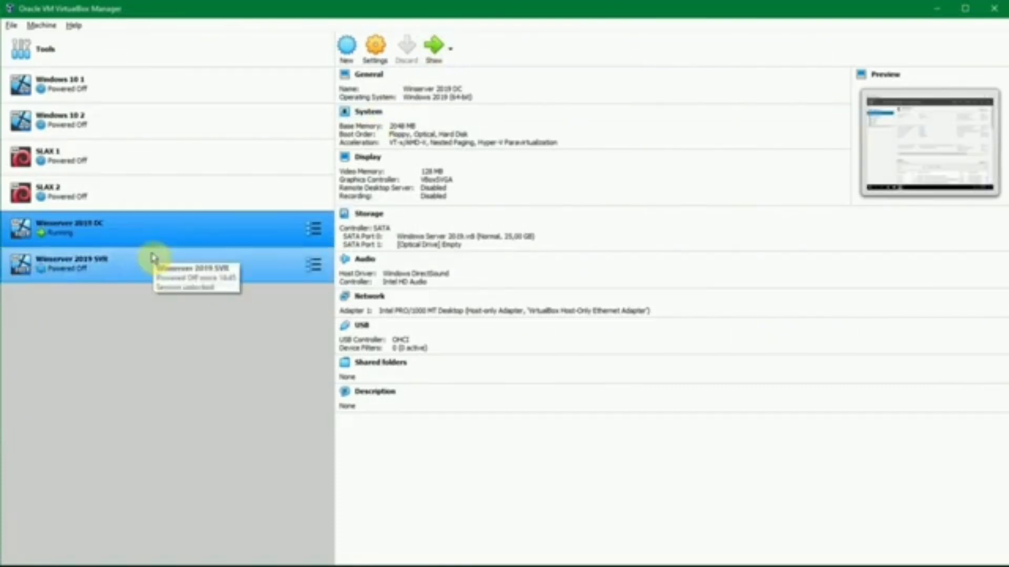
click(186, 257)
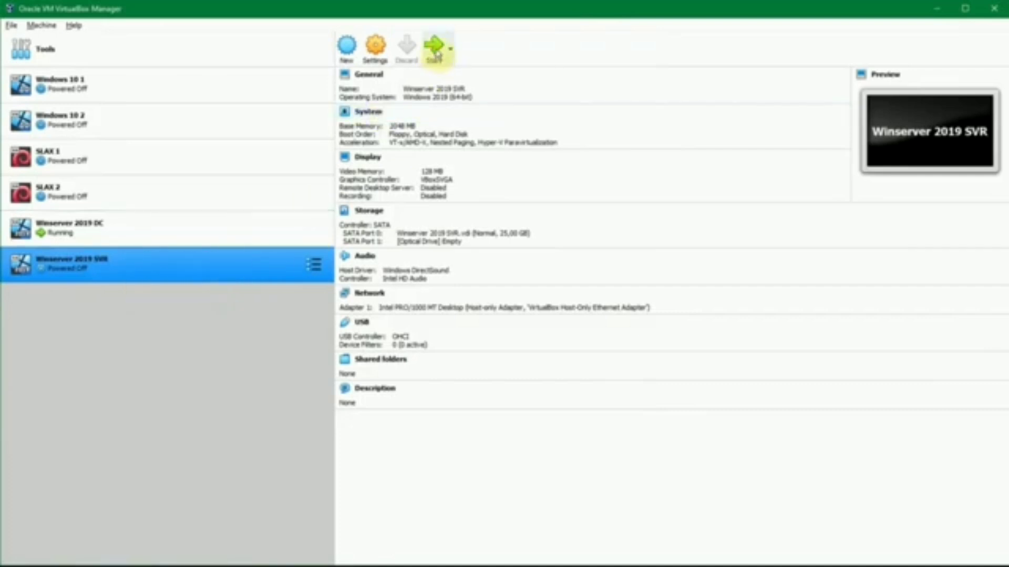
ctrl+click(125, 244)
click(125, 245)
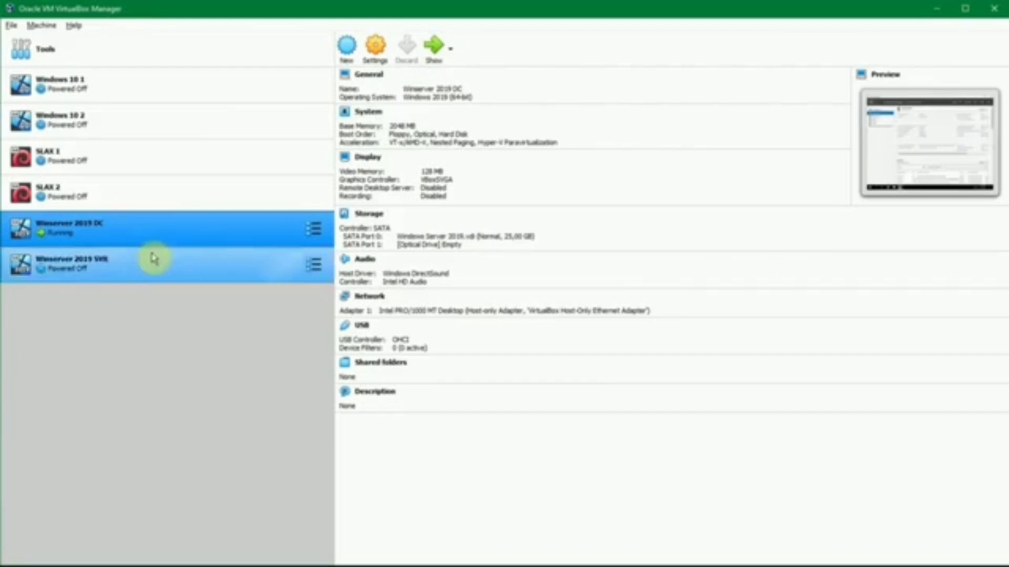
click(185, 257)
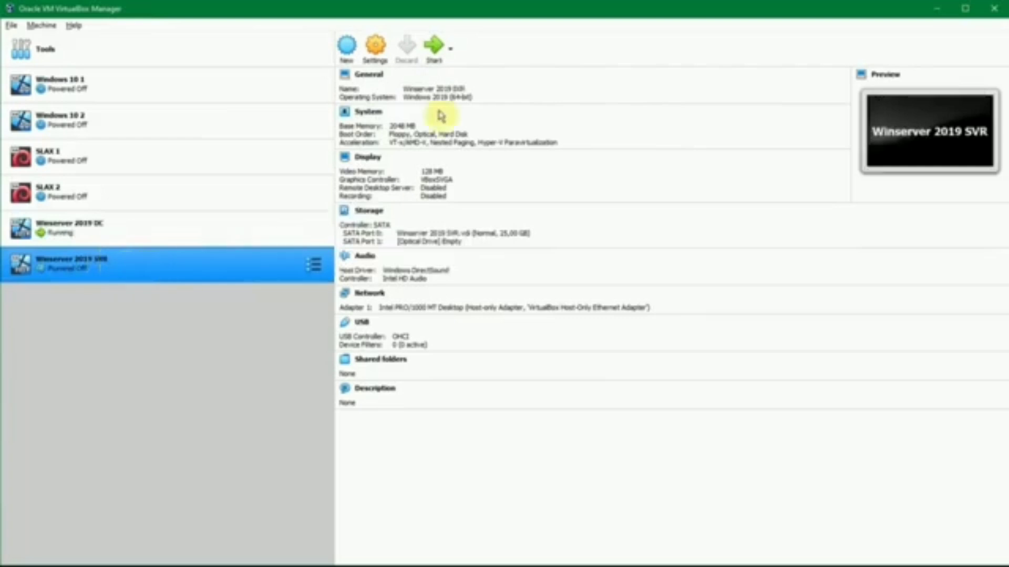
click(434, 46)
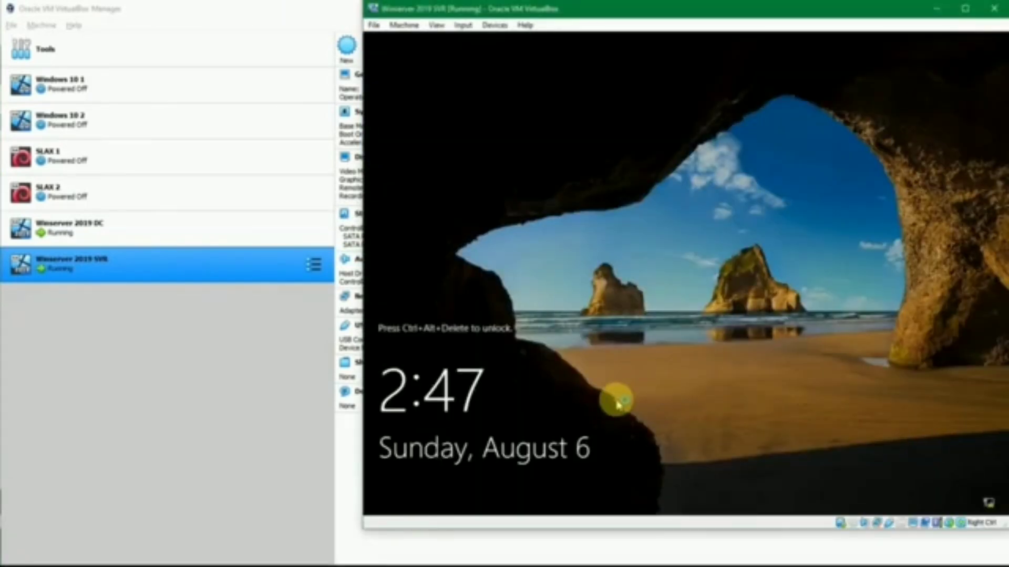
Unlock the Winserver 2019 SVR machine and sign in as Administrator with the account password
key(ctrl+alt+Delete)
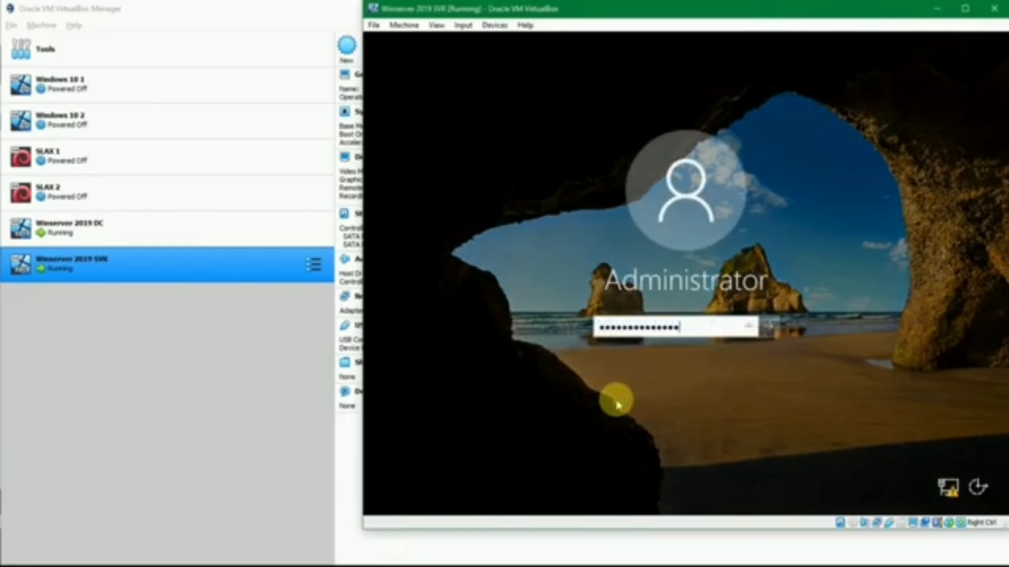
key(Return)
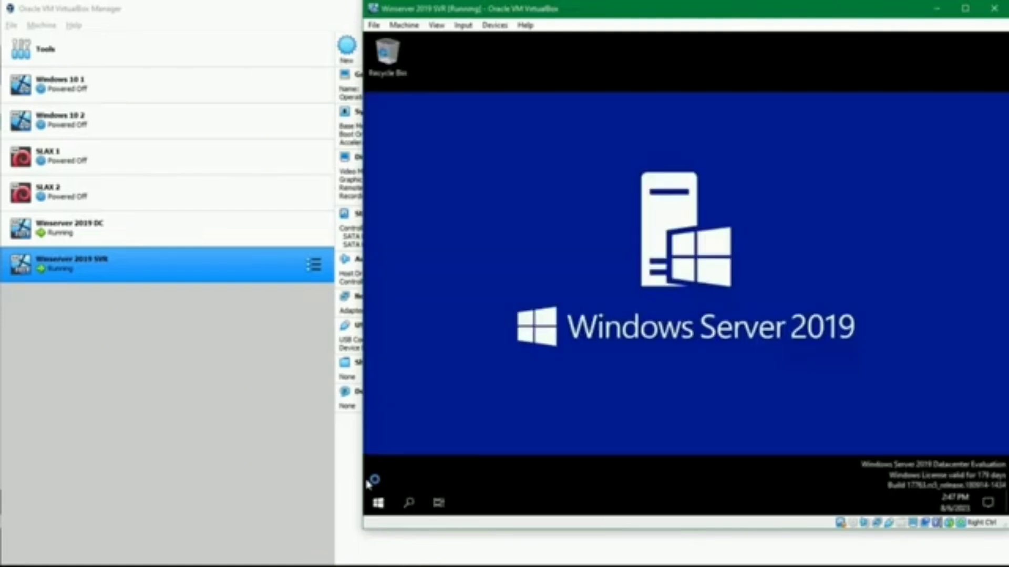
Review the planned hostname, user and password entries for both servers in the passes.txt notes, and minimize the file
mouse_move(430, 565)
click(447, 541)
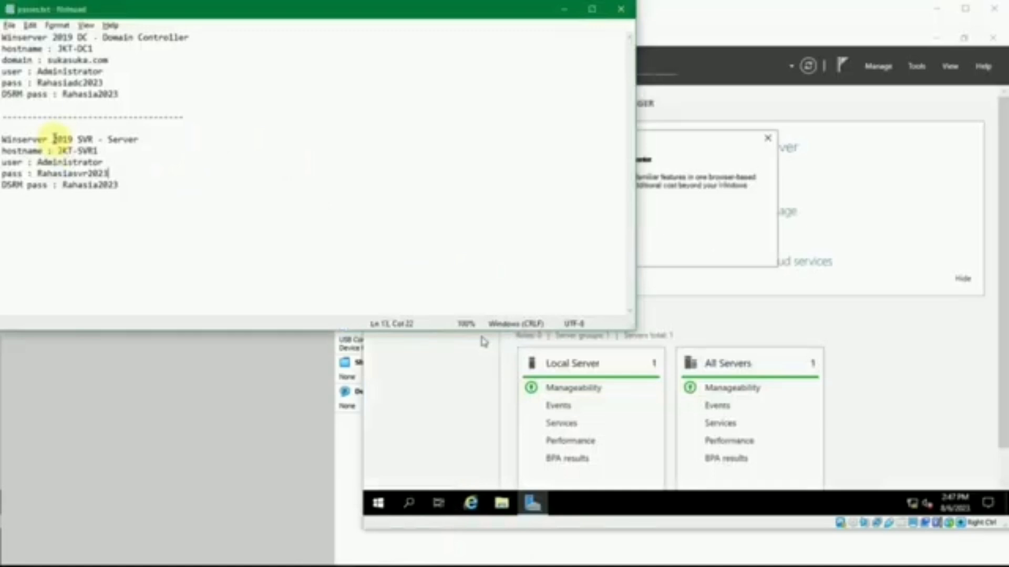
click(96, 139)
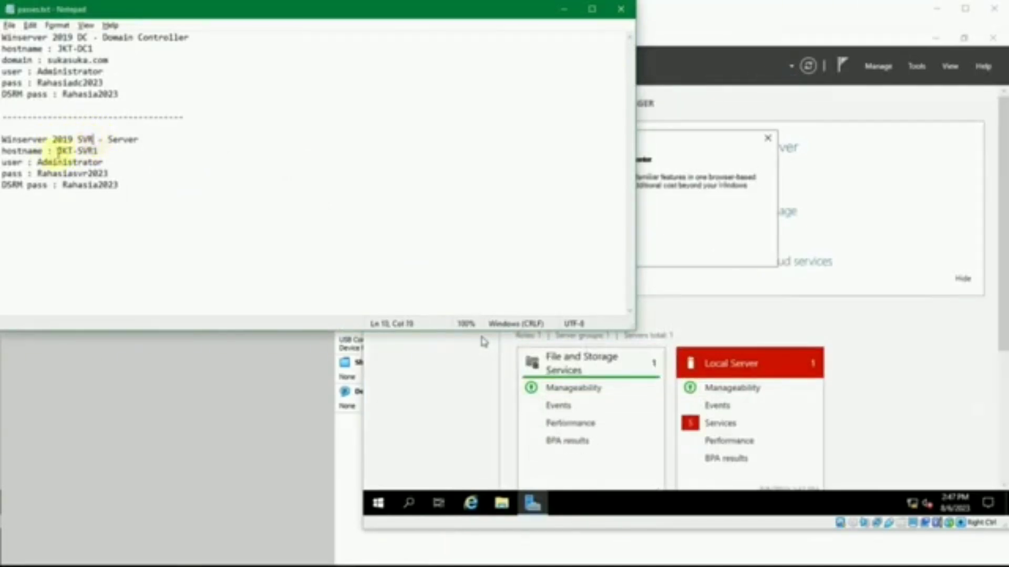
double_click(72, 152)
click(105, 148)
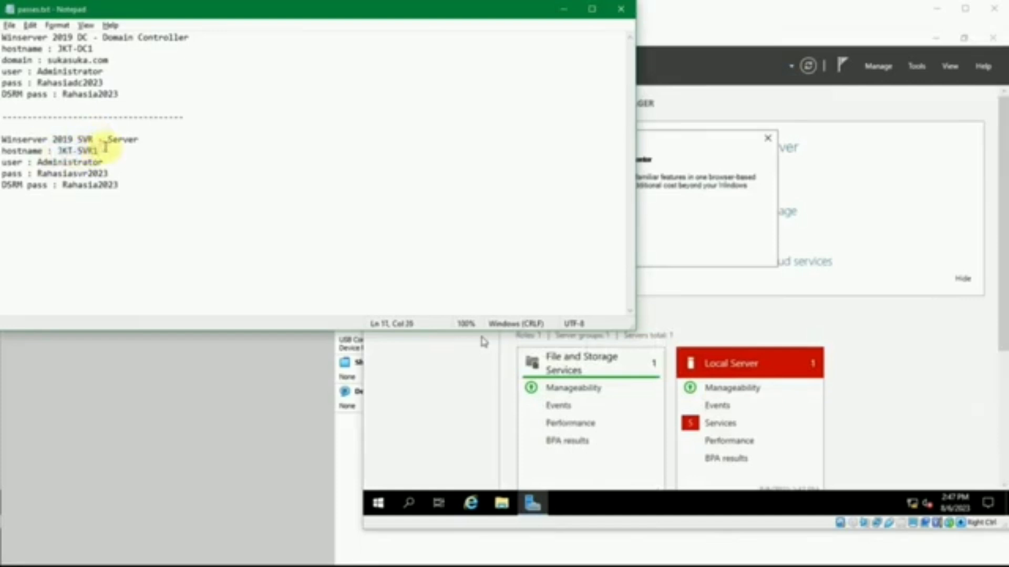
drag(101, 148, 62, 151)
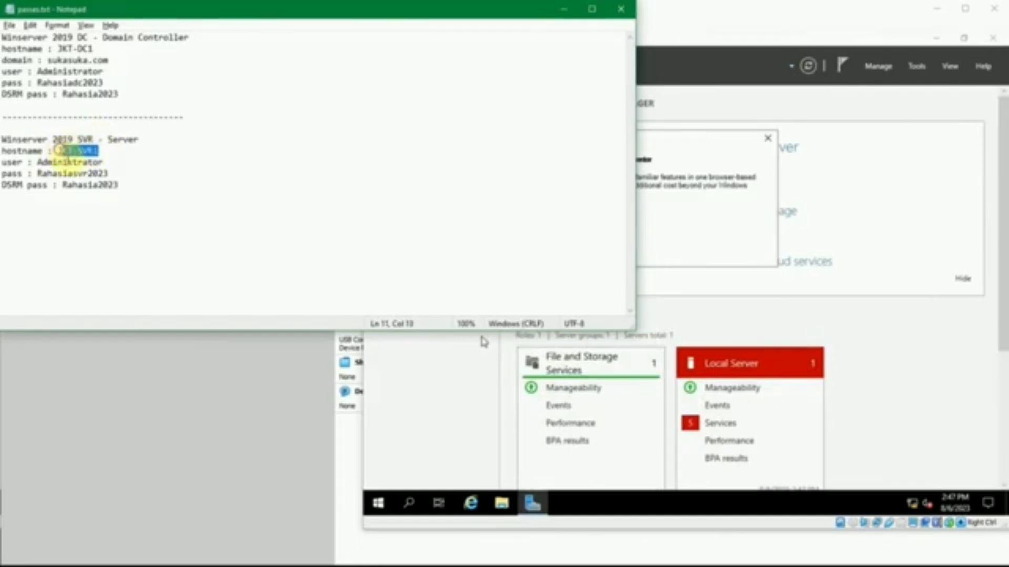
click(68, 163)
double_click(80, 151)
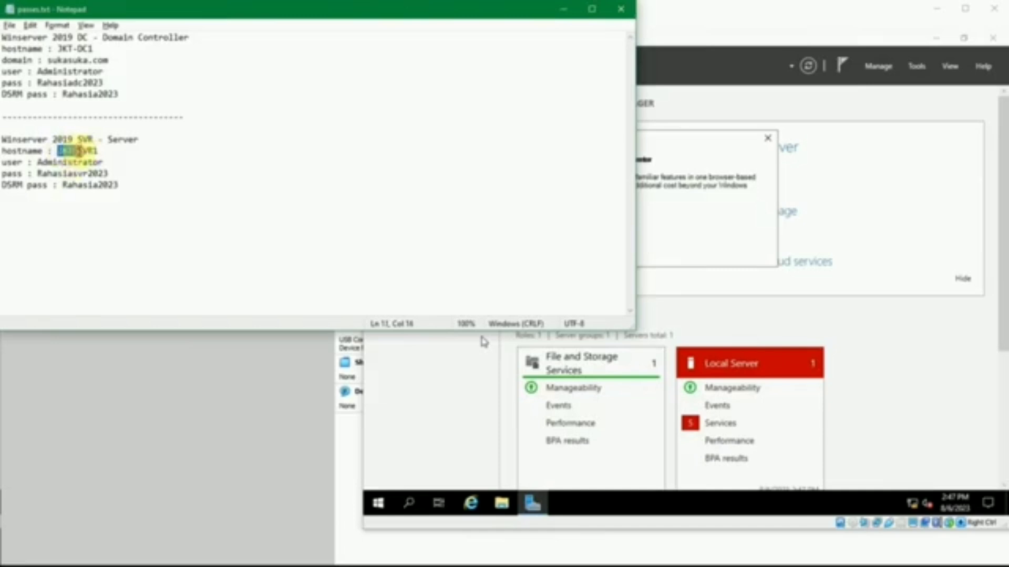
double_click(80, 163)
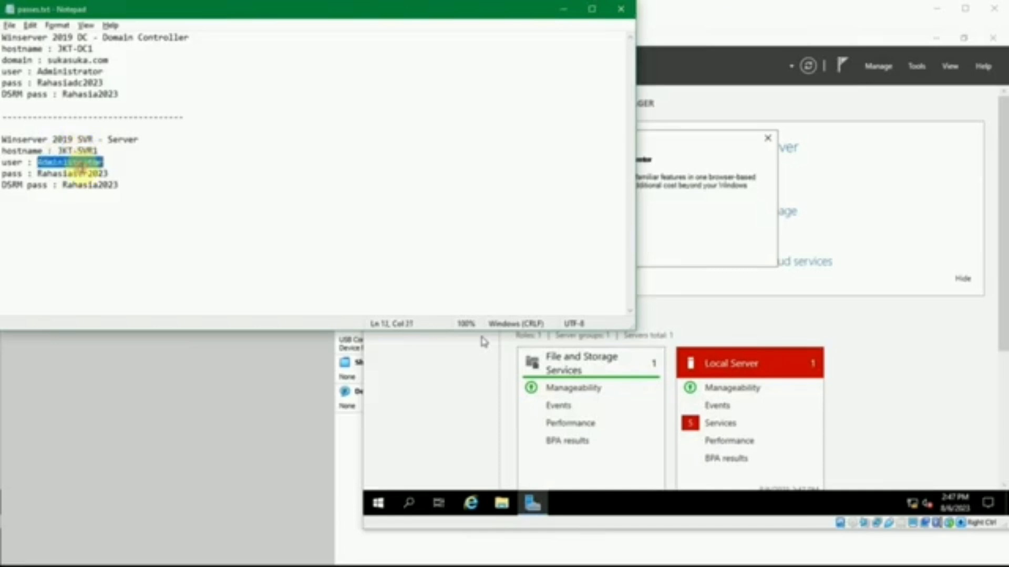
click(83, 174)
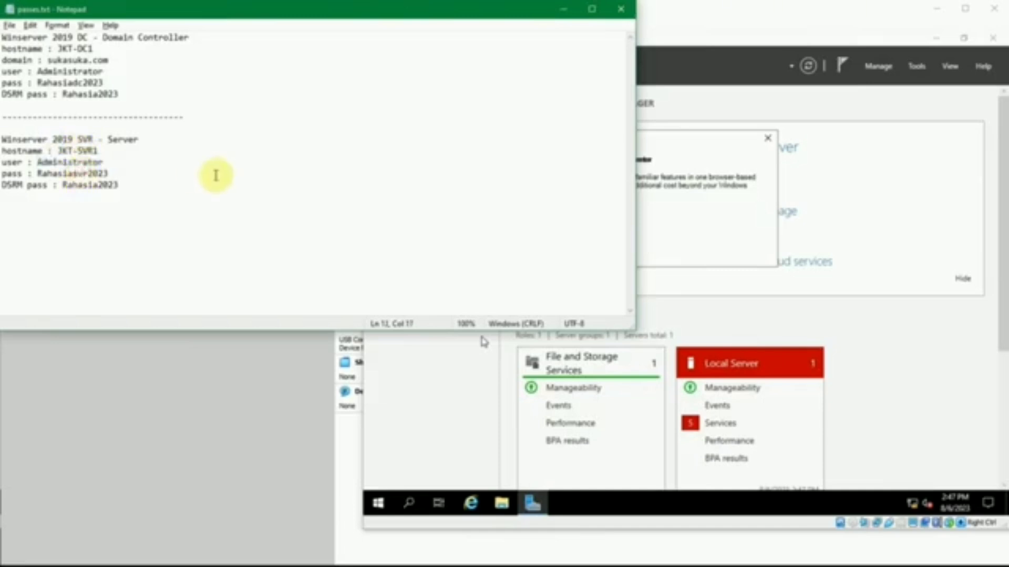
key(End)
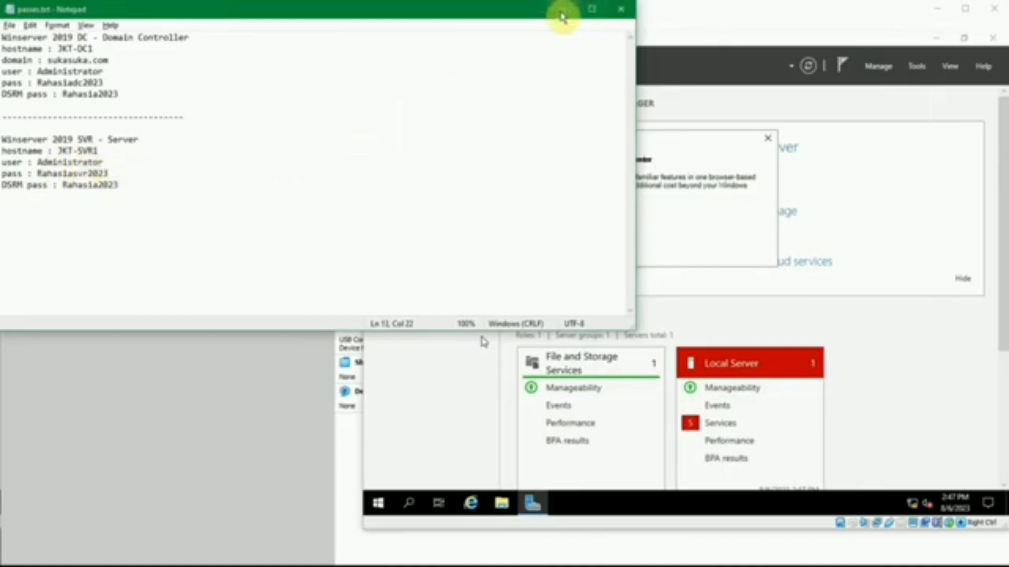
double_click(73, 173)
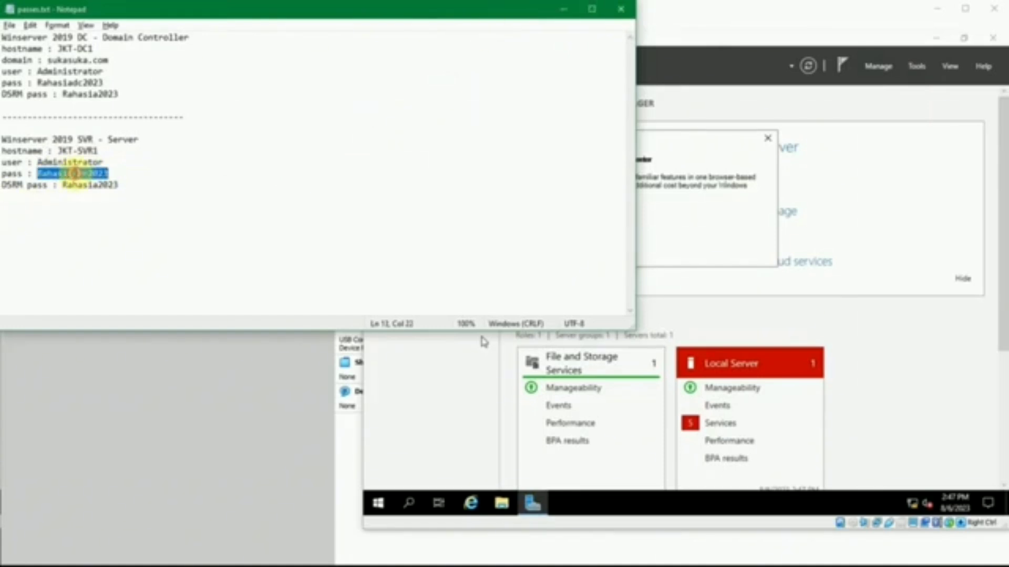
double_click(84, 95)
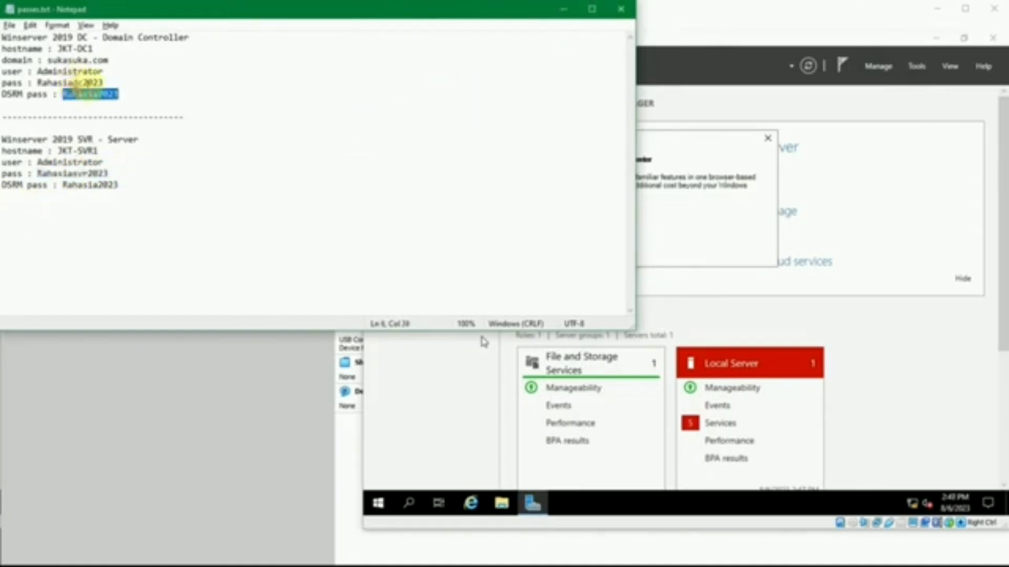
double_click(79, 83)
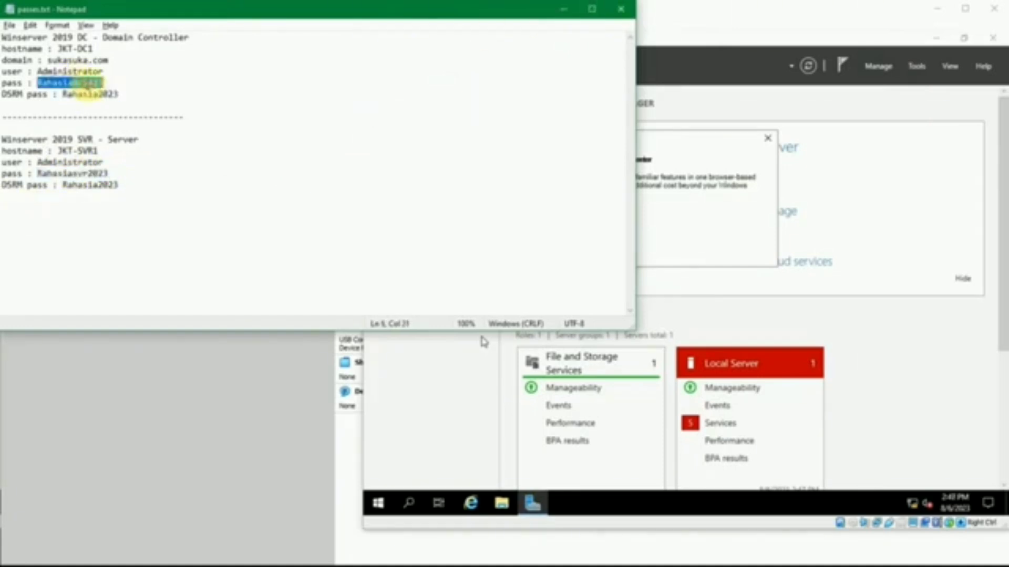
click(563, 9)
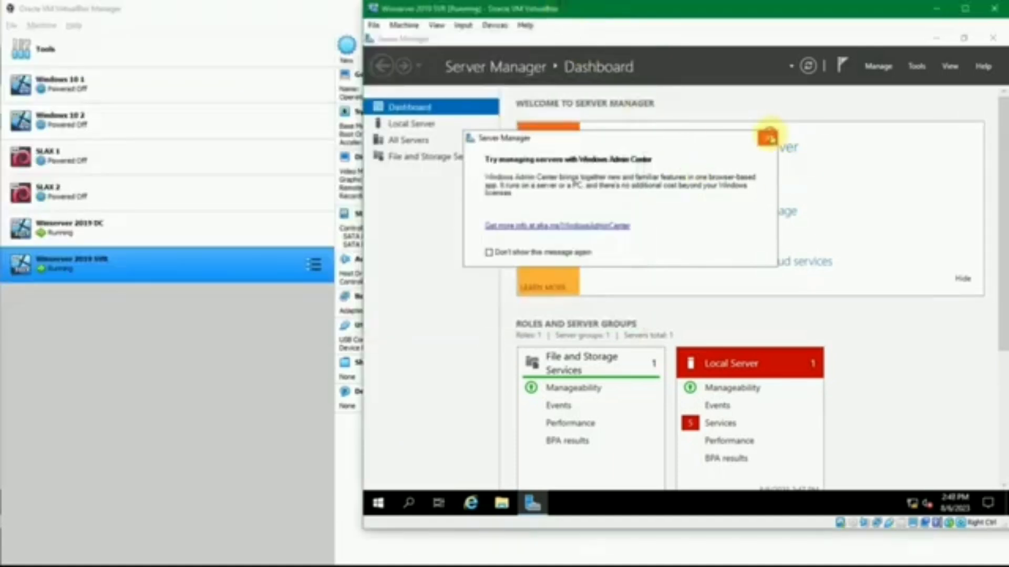
Dismiss the Windows Admin Center notice and display the Local Server properties in Server Manager
click(768, 138)
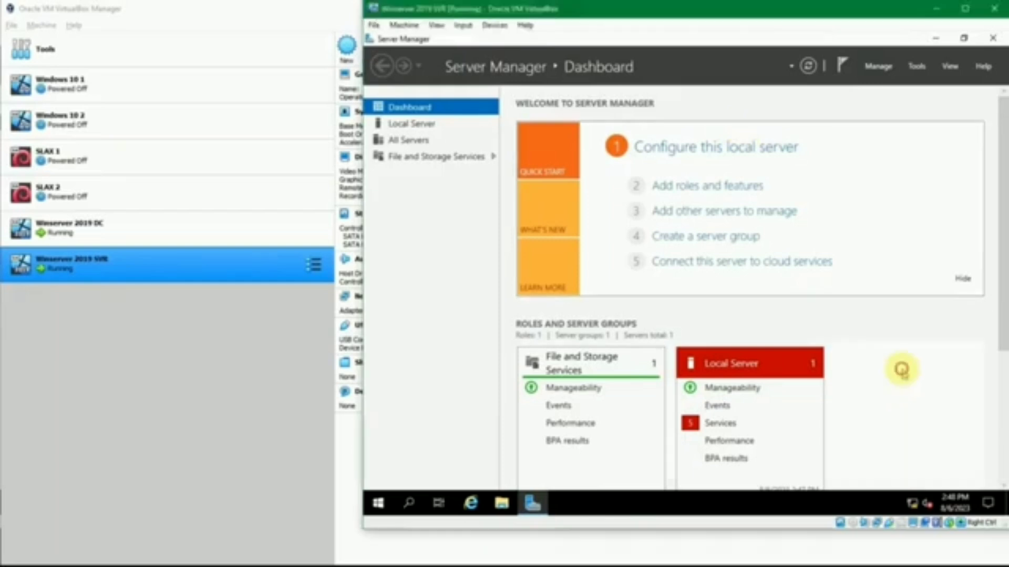
click(418, 124)
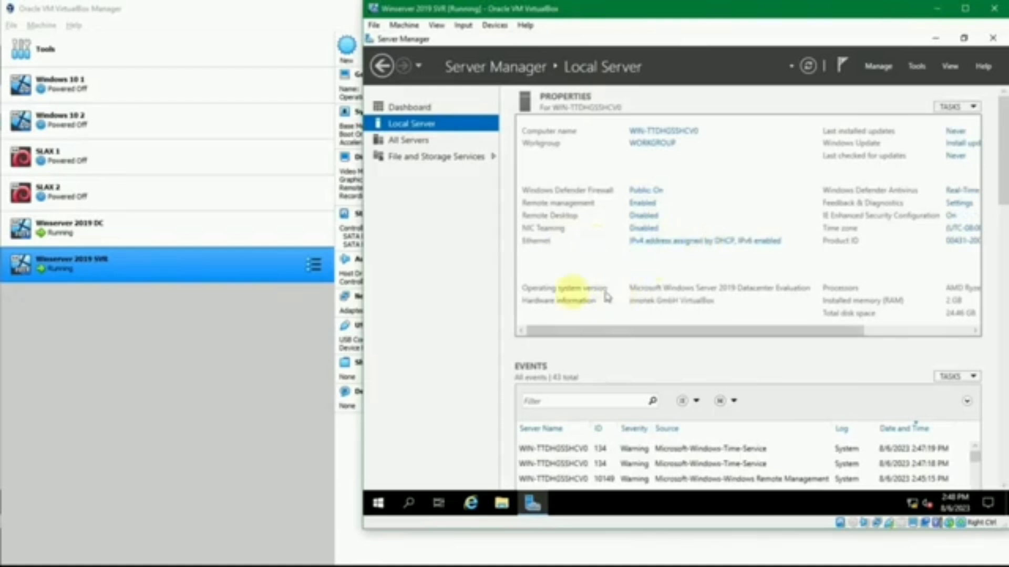
Check how network Adapter 1 of the Winserver 2019 SVR machine is attached, leaving its settings without changes
click(250, 270)
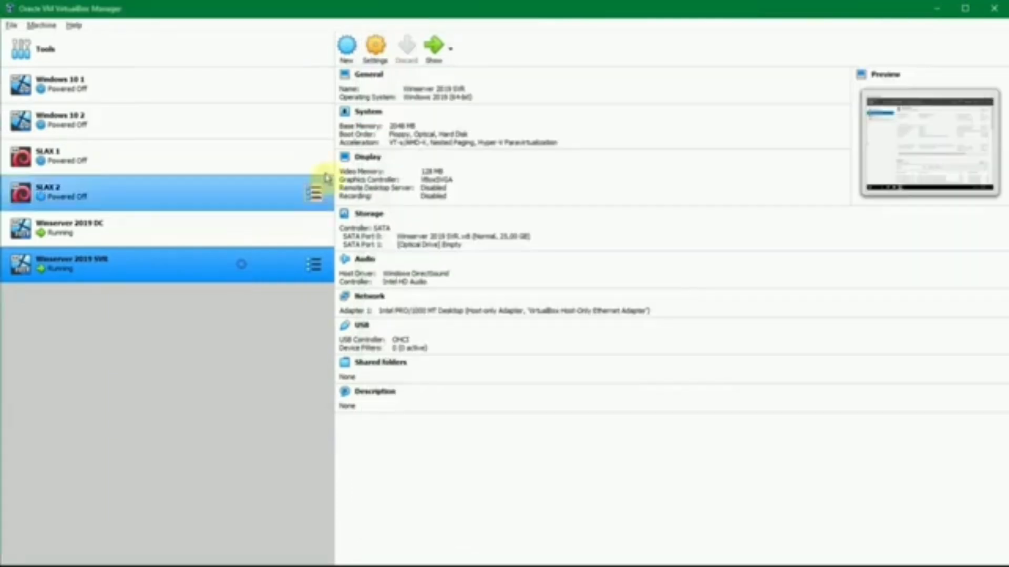
click(378, 61)
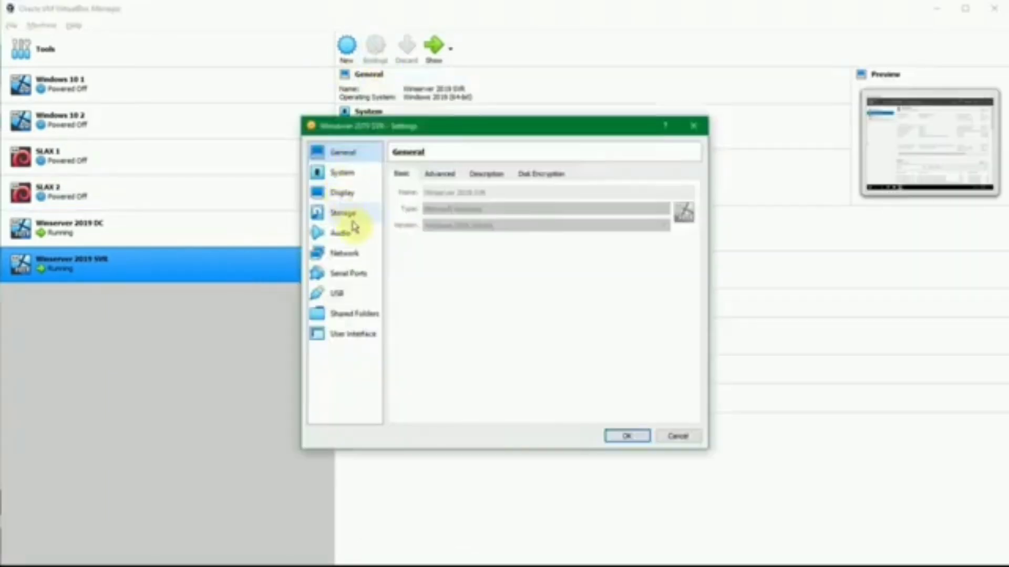
click(347, 253)
click(491, 207)
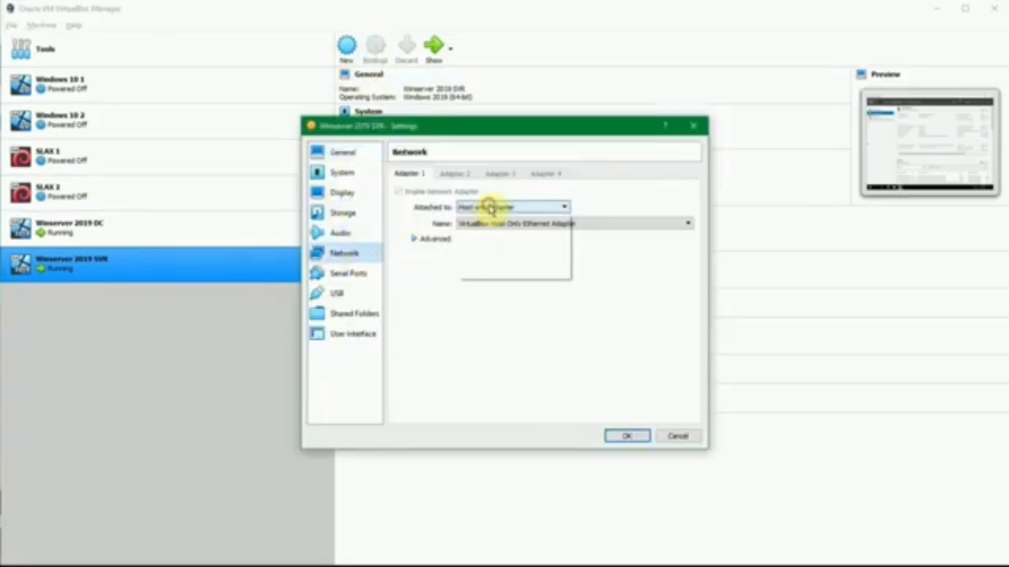
click(507, 208)
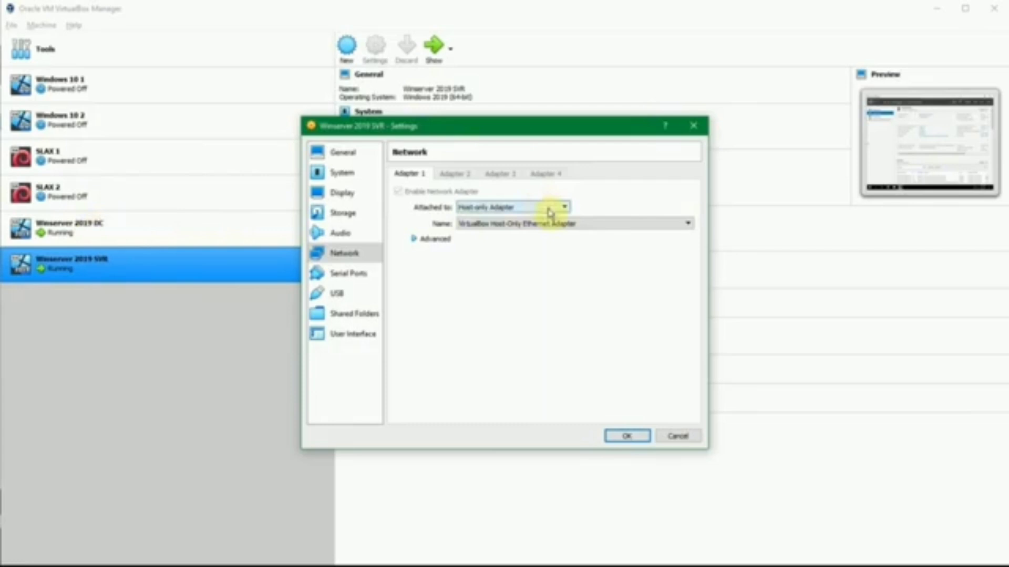
click(677, 437)
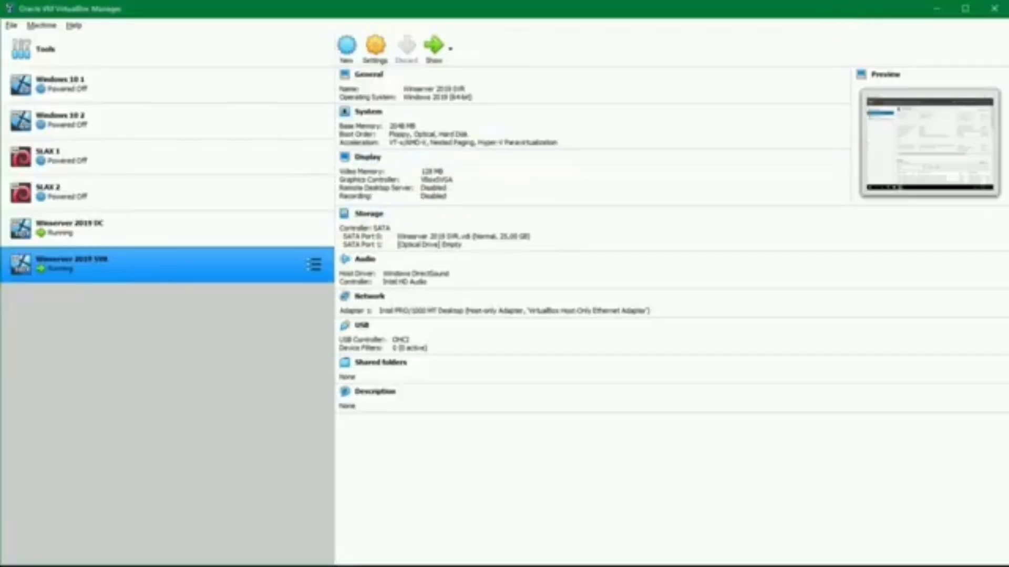
Return to the Winserver 2019 SVR machine and disable Internet Protocol Version 6 (TCP/IPv6) in its Ethernet properties
mouse_move(449, 565)
click(477, 531)
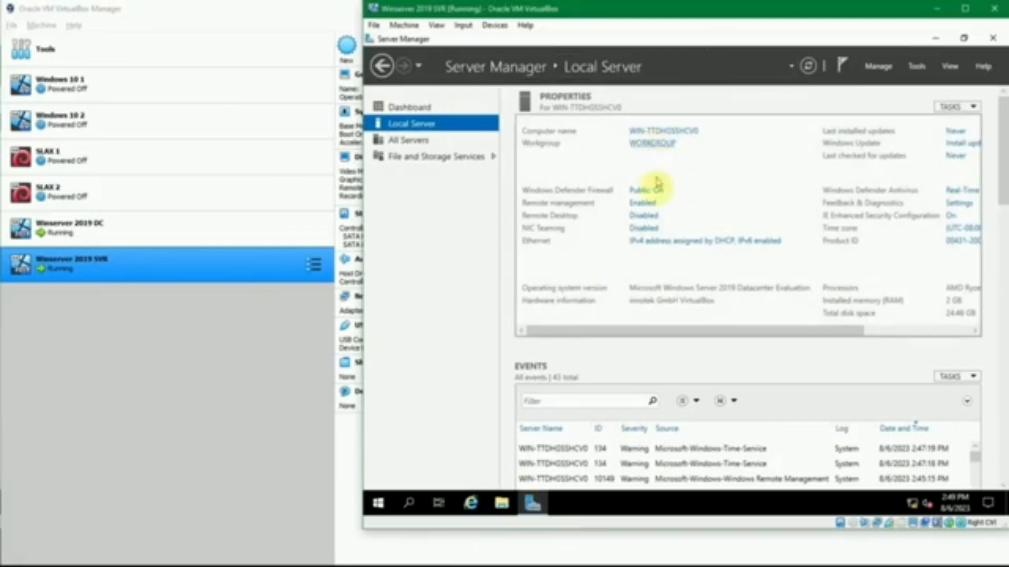
click(635, 240)
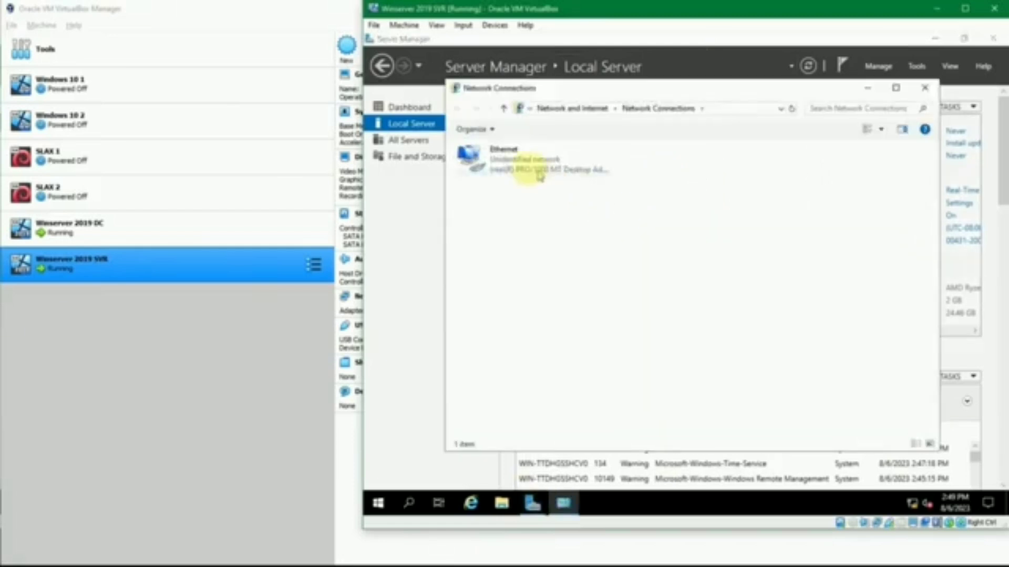
click(528, 169)
right_click(528, 169)
click(598, 285)
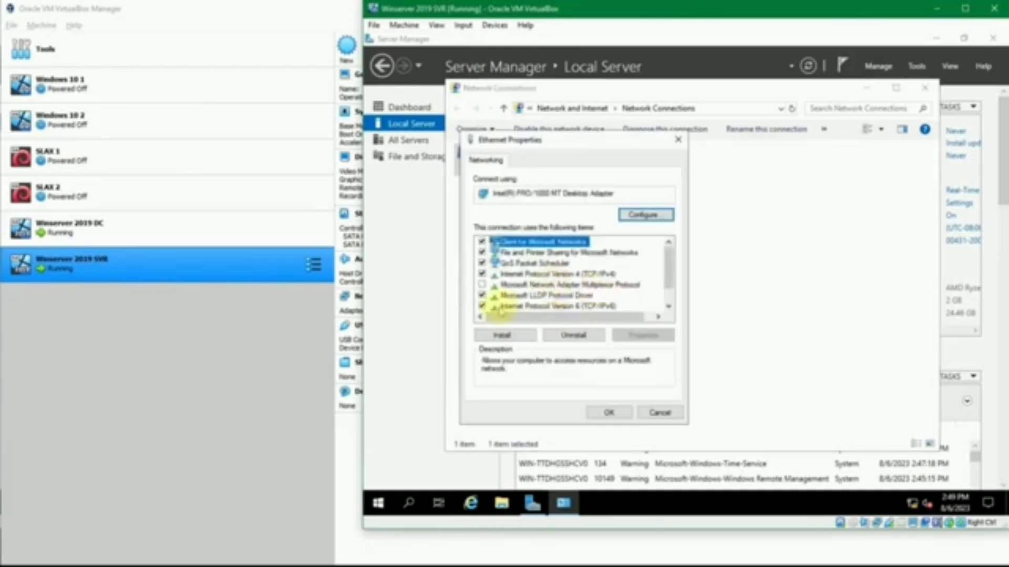
click(480, 305)
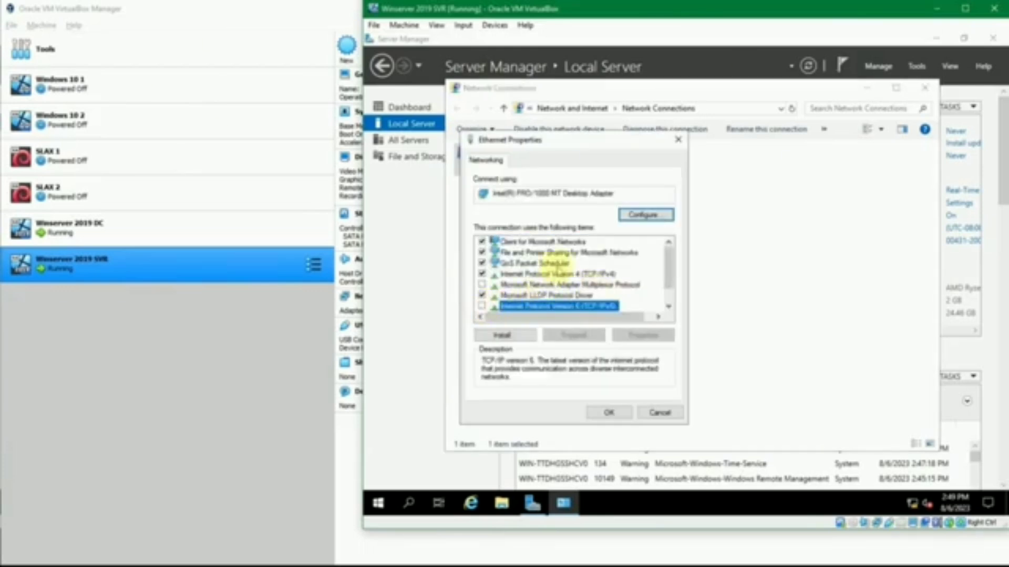
Assign the Ethernet adapter the static IPv4 address 192.168.56.12 with subnet mask 255.255.255.0
double_click(558, 274)
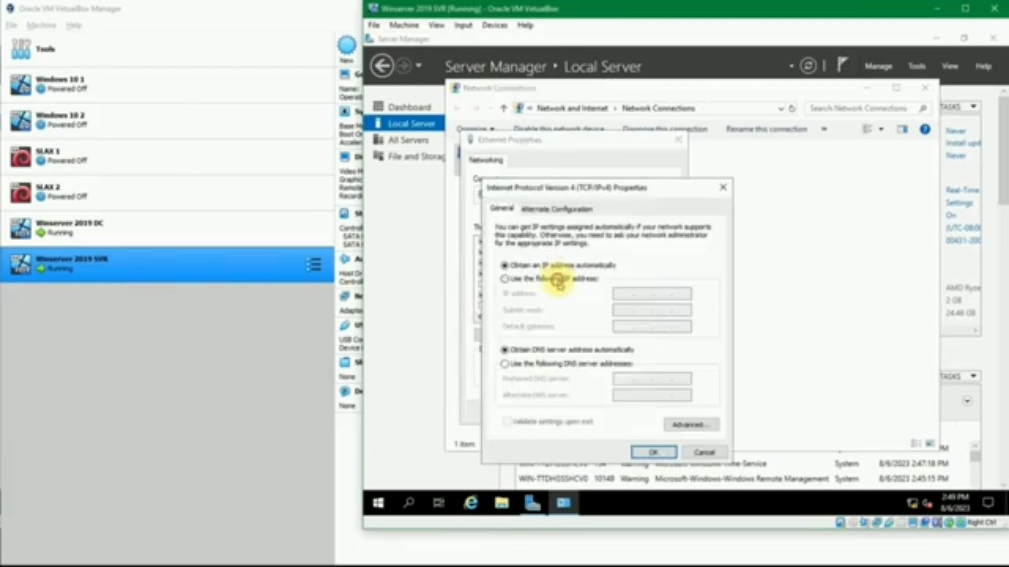
click(558, 281)
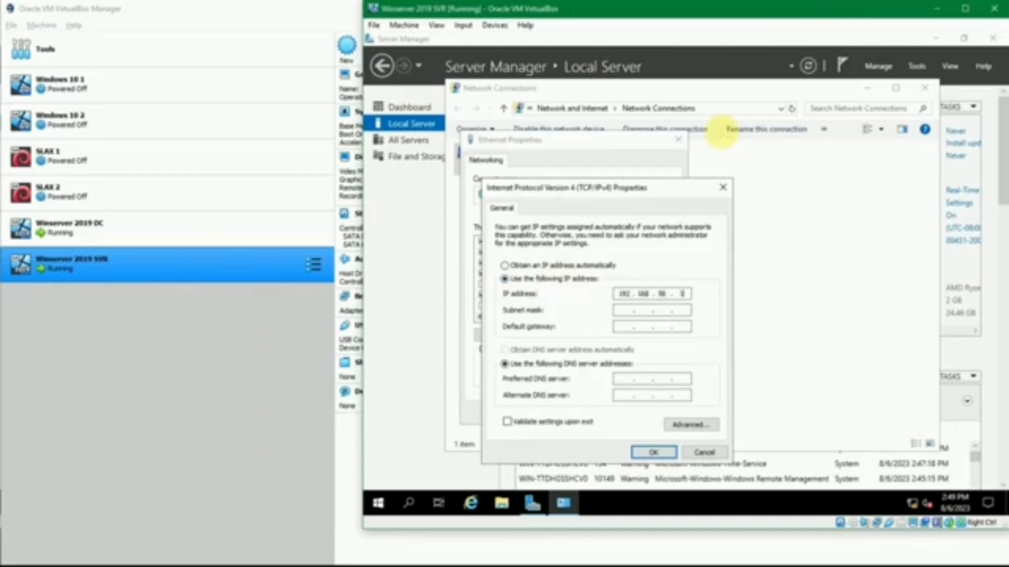
key(Tab)
Set the preferred DNS server to the domain controller's address, 192.168.56.11, and save the Ethernet settings, closing Network Connections
click(618, 381)
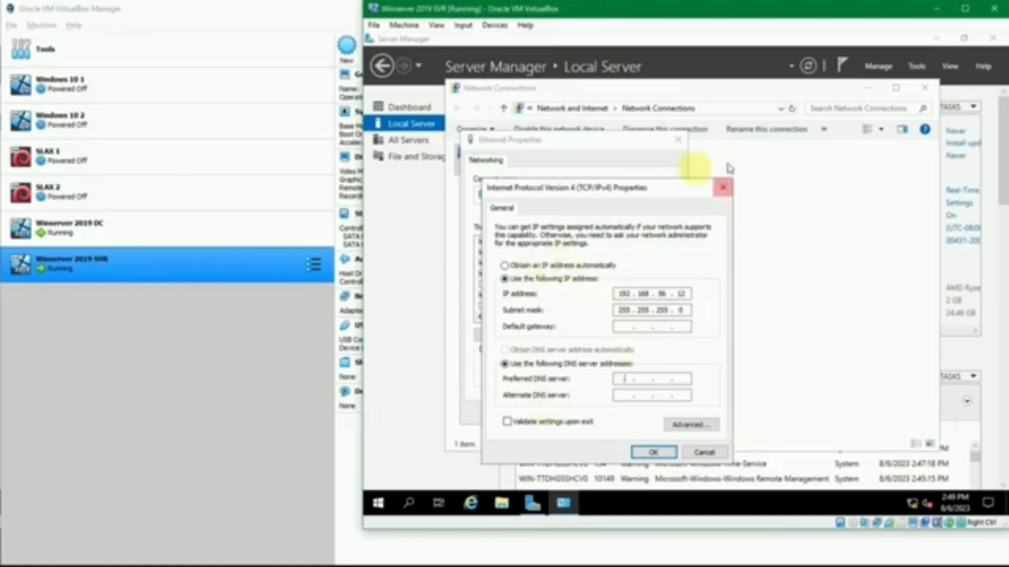
click(624, 380)
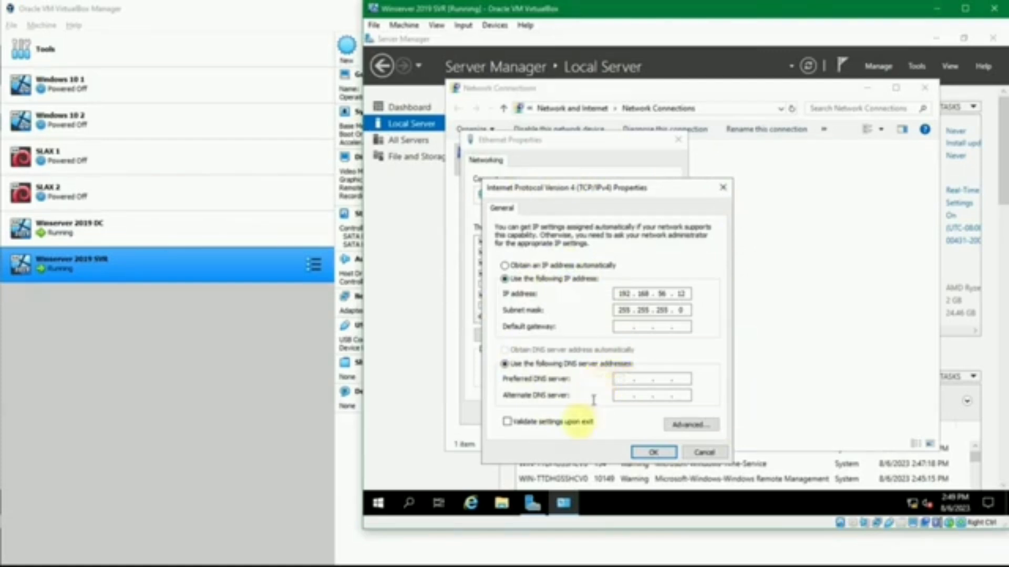
click(415, 564)
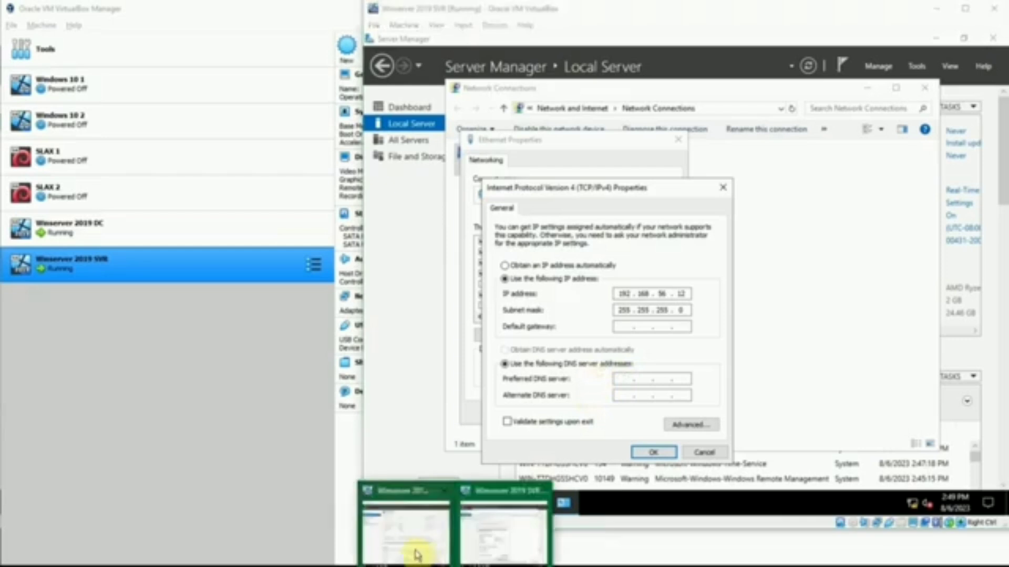
click(415, 552)
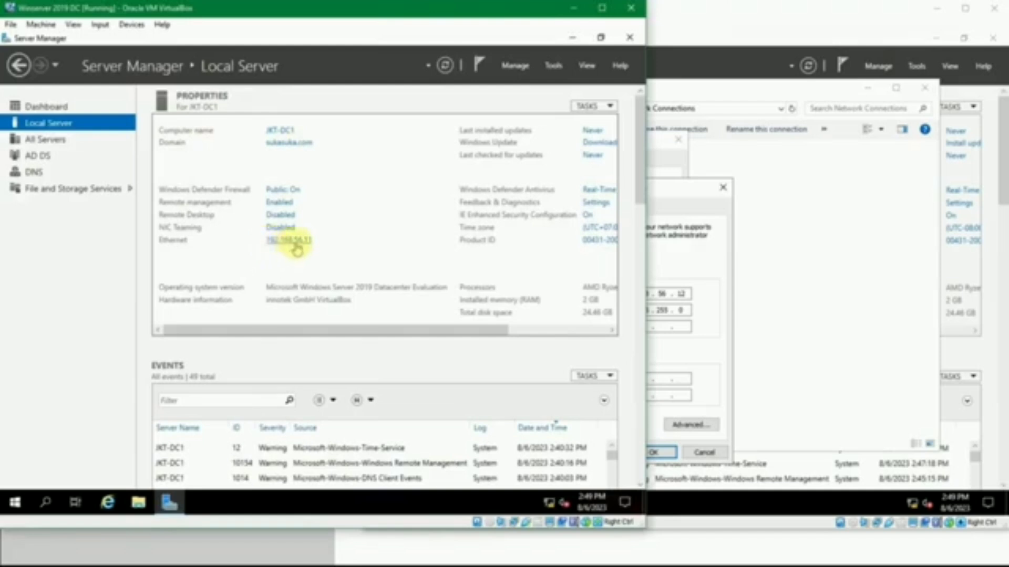
click(650, 379)
click(618, 378)
click(618, 378)
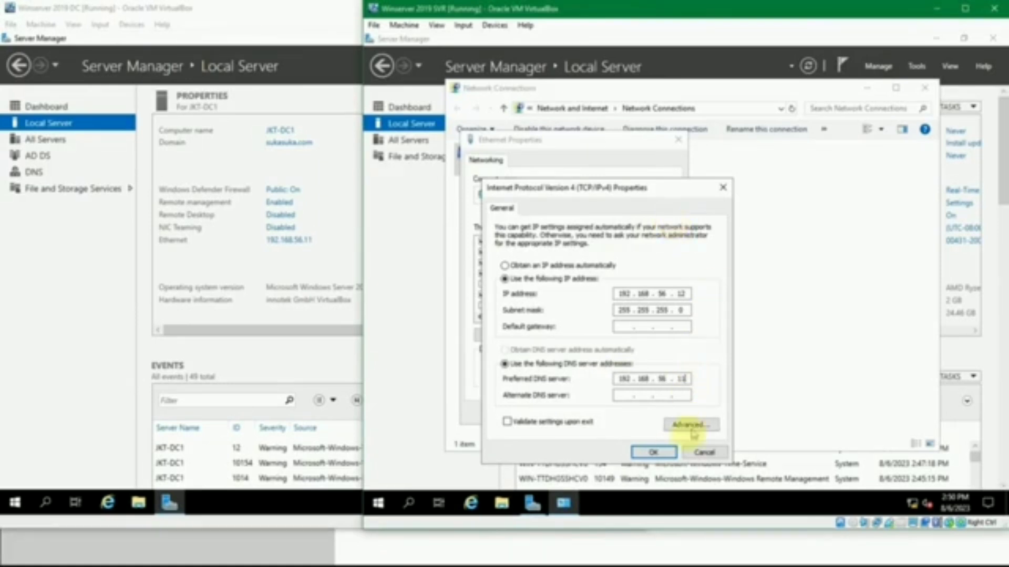
click(653, 453)
click(619, 412)
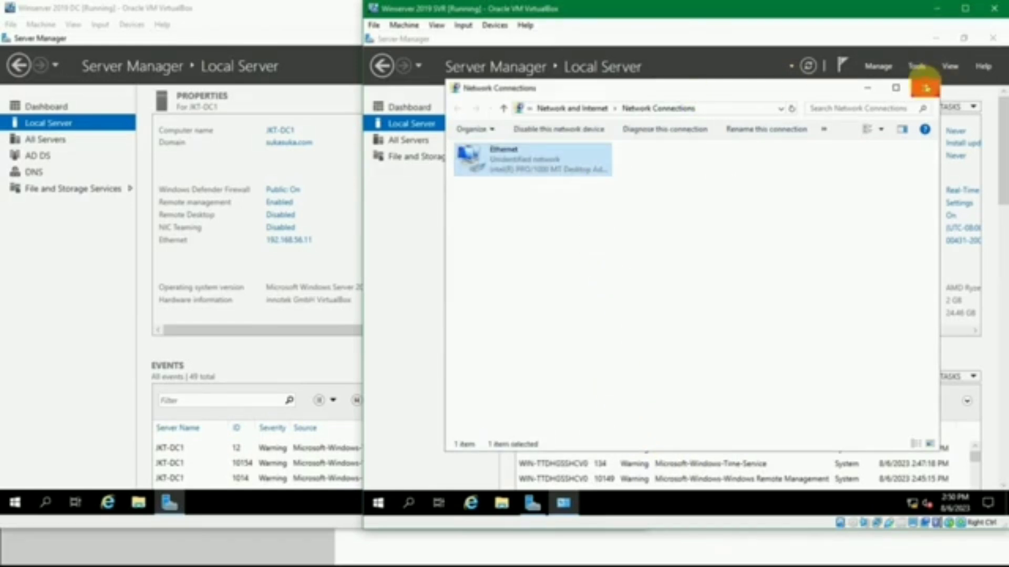
click(925, 88)
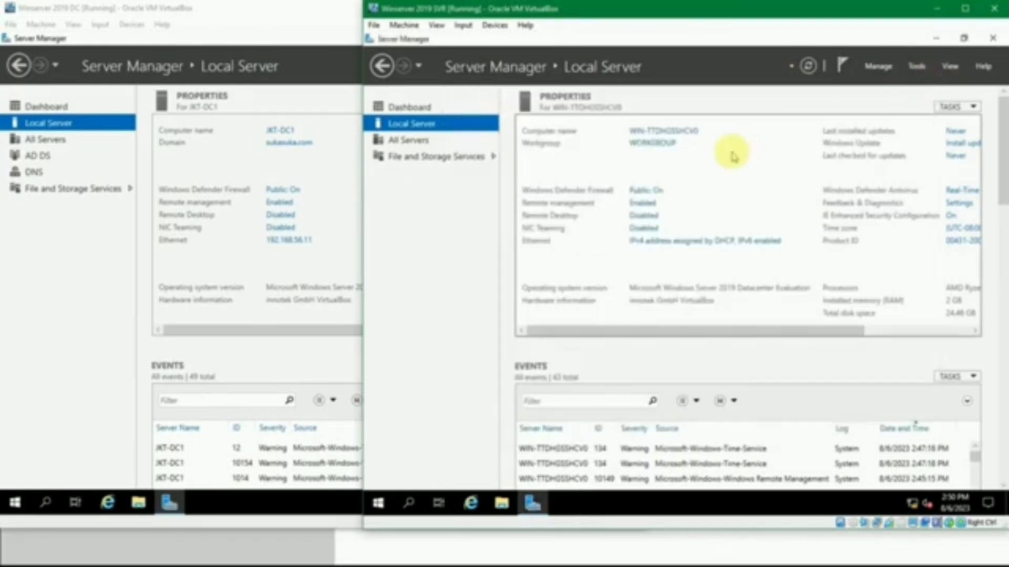
Rename the Winserver 2019 SVR computer to JKT-SVR1 and restart it to apply the change
click(681, 133)
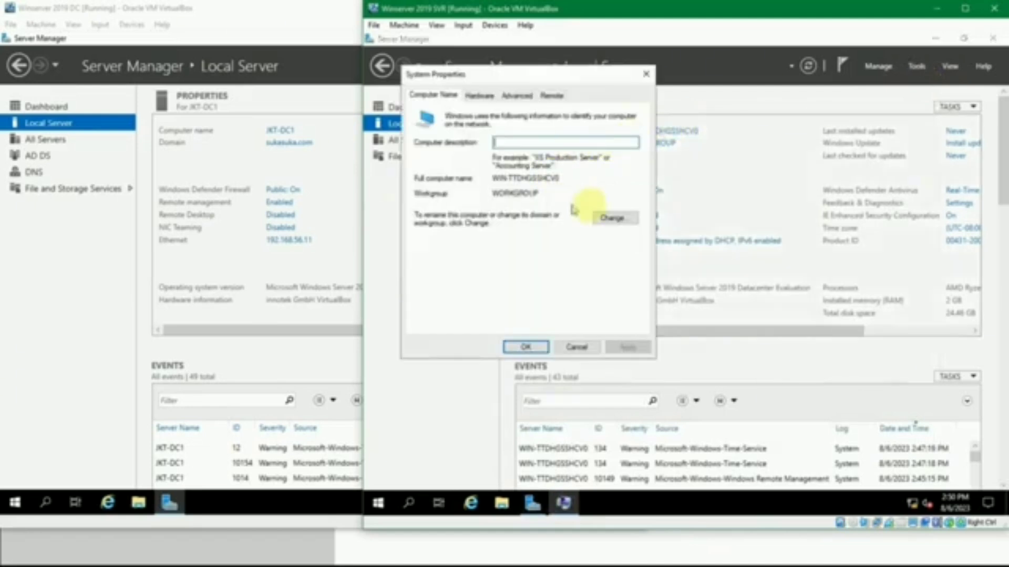
click(607, 215)
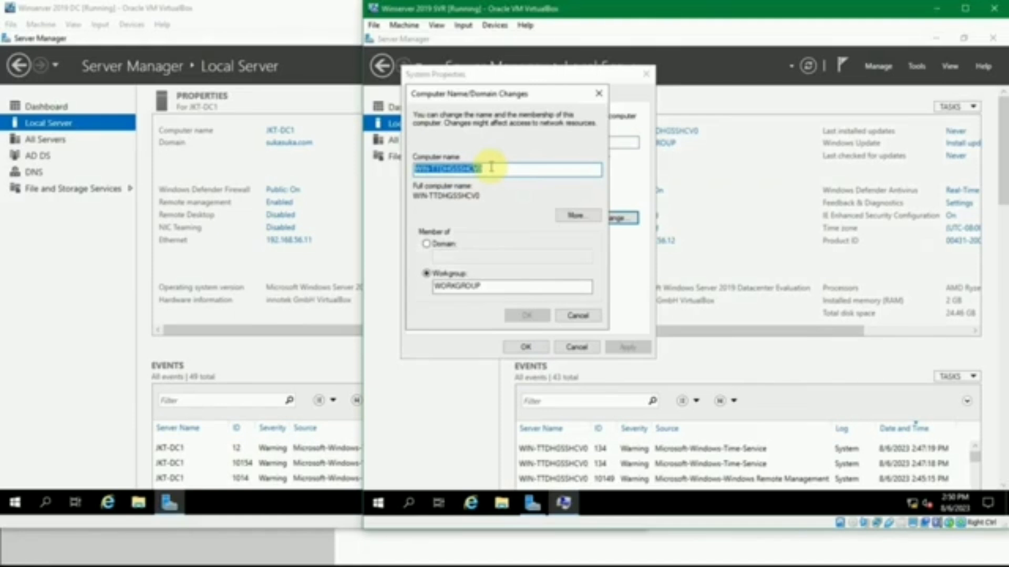
text(JKT-SVR1)
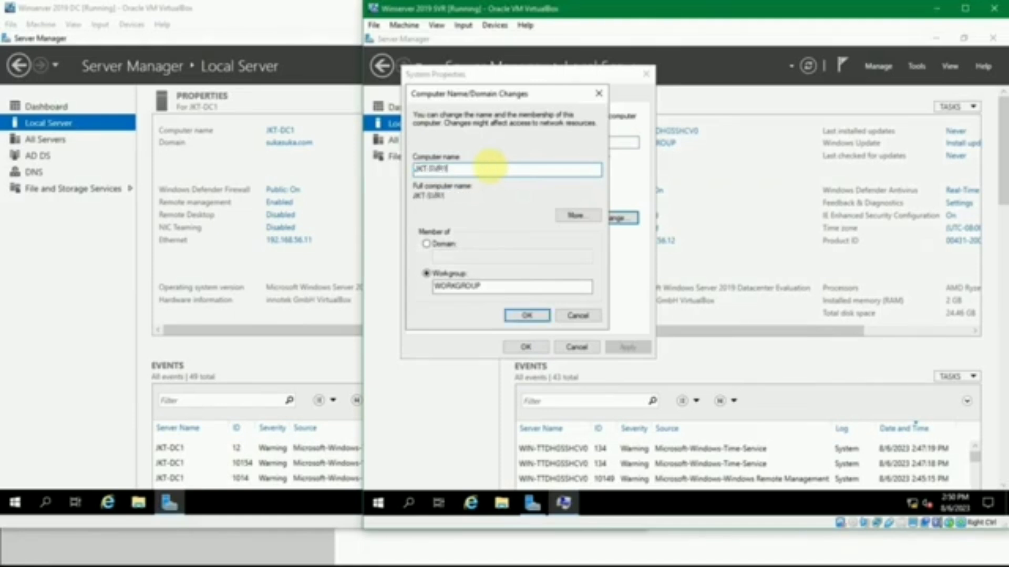
click(519, 315)
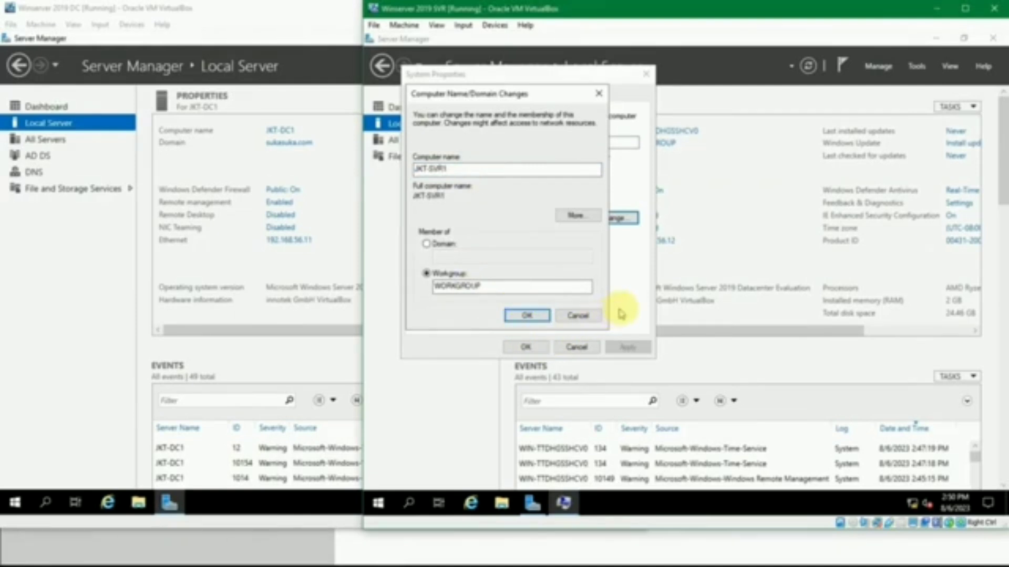
click(767, 284)
click(536, 344)
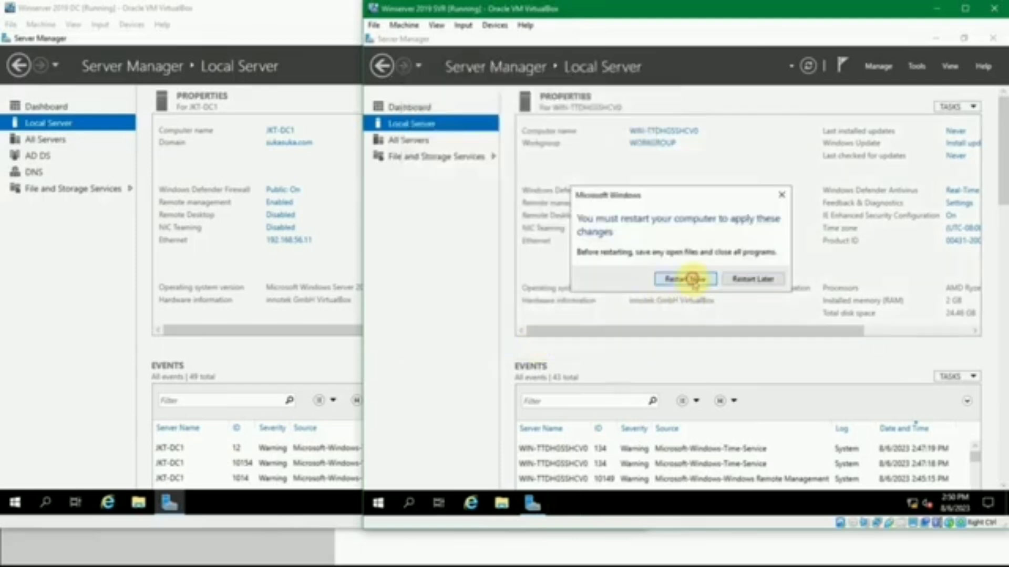
click(695, 282)
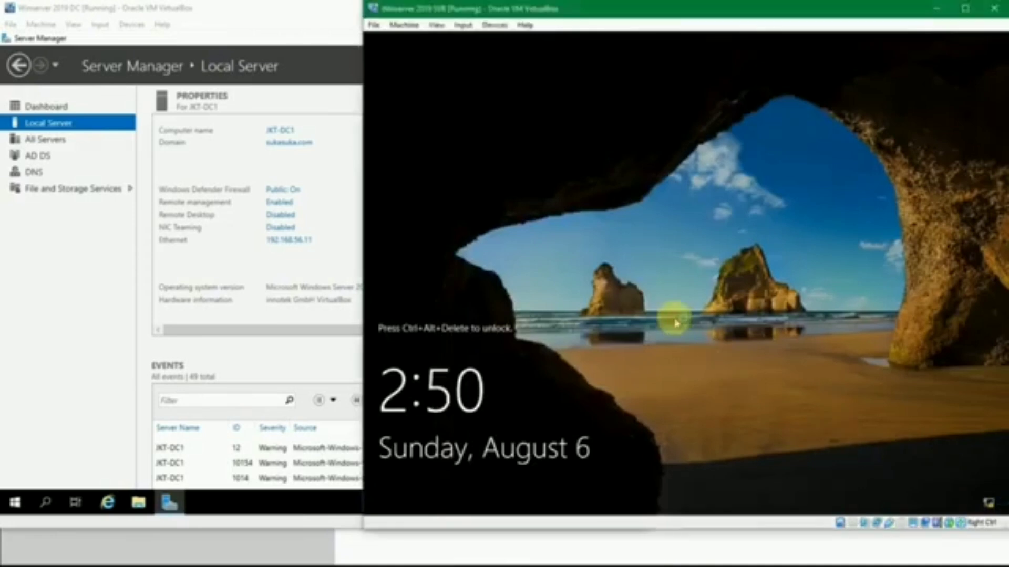
Unlock the restarted Winserver 2019 SVR machine and sign in as Administrator with the account password
key(ctrl+Delete)
text(*******)
key(ctrl+a)
text(*******)
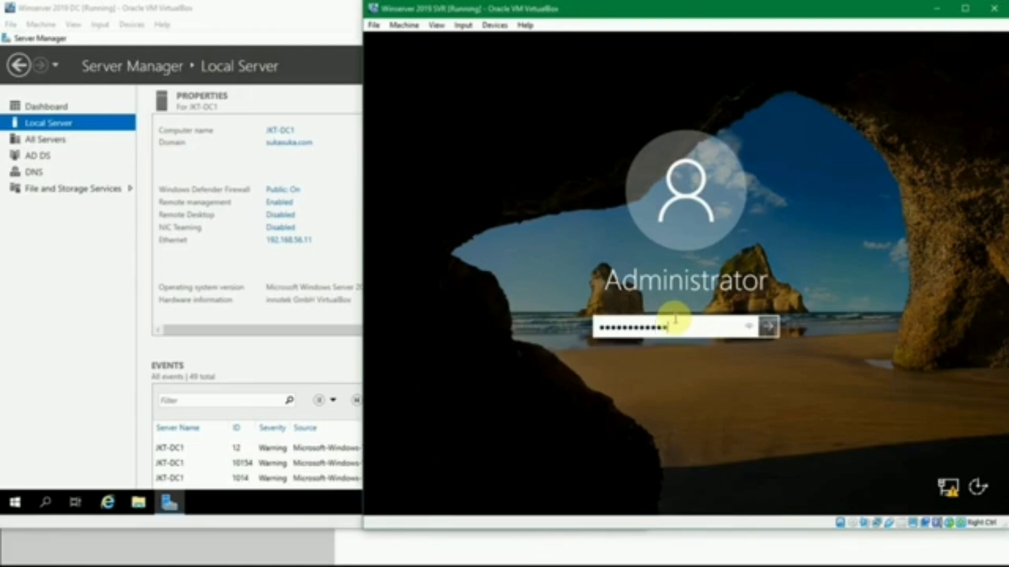
text(******)
key(Return)
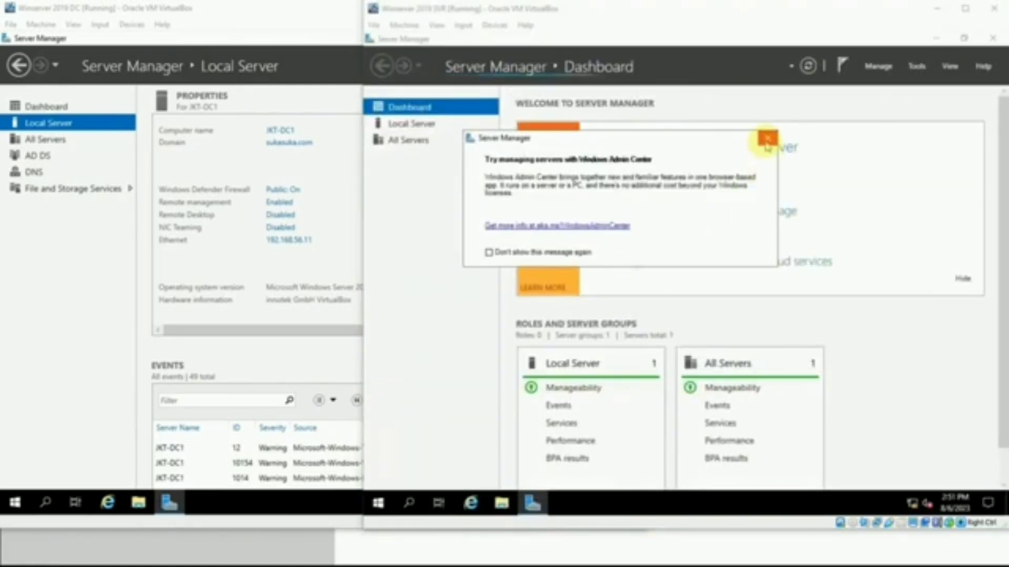
Display the Local Server properties and change the computer's membership from workgroup to the domain sukasuka.com
click(768, 138)
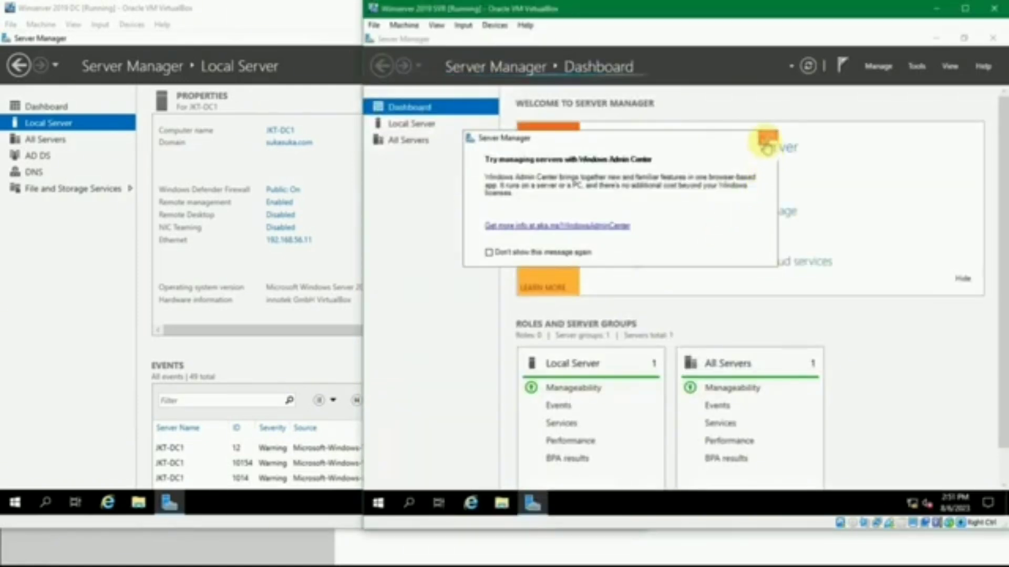
click(435, 126)
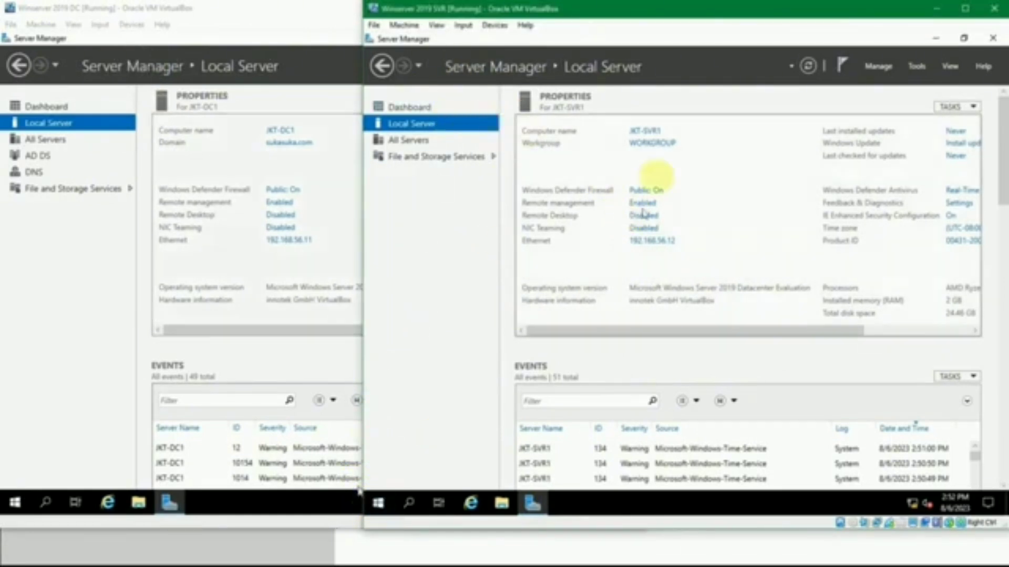
click(653, 132)
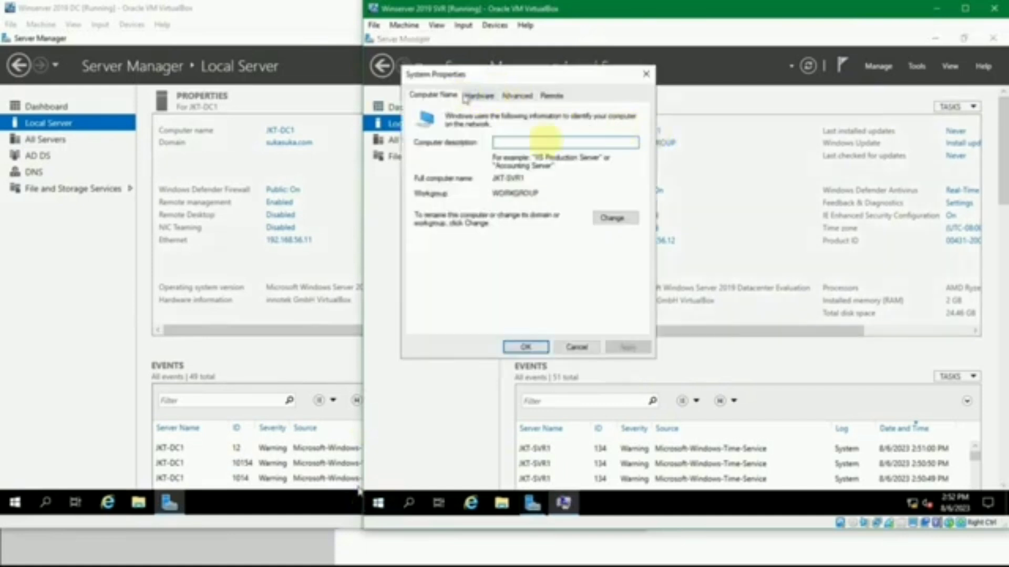
click(615, 218)
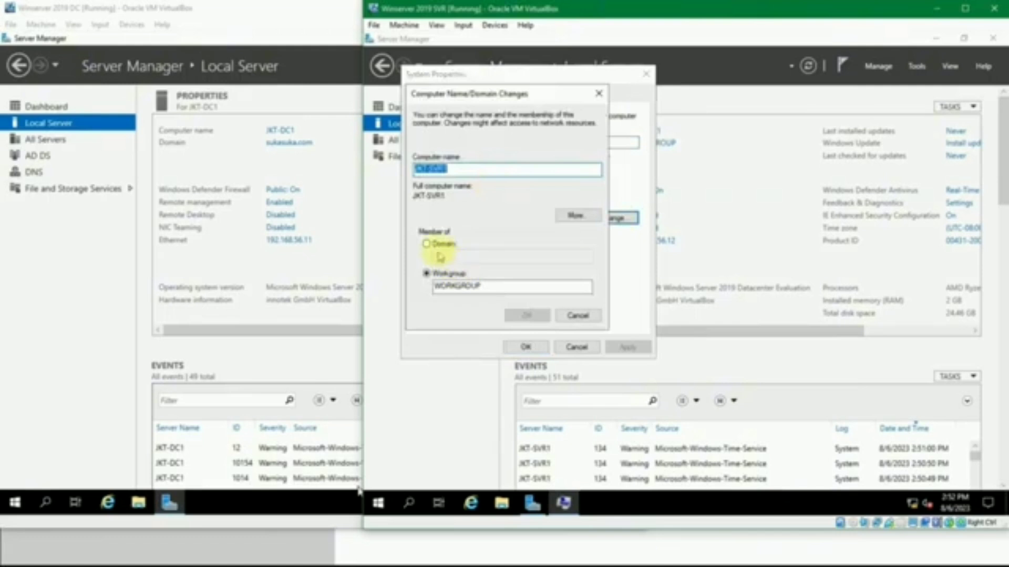
click(437, 245)
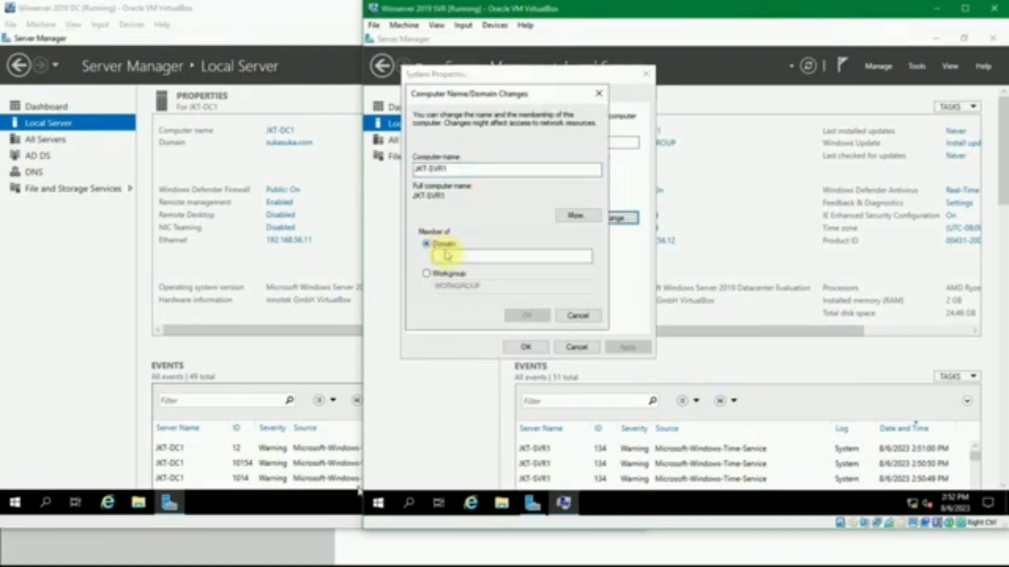
click(452, 258)
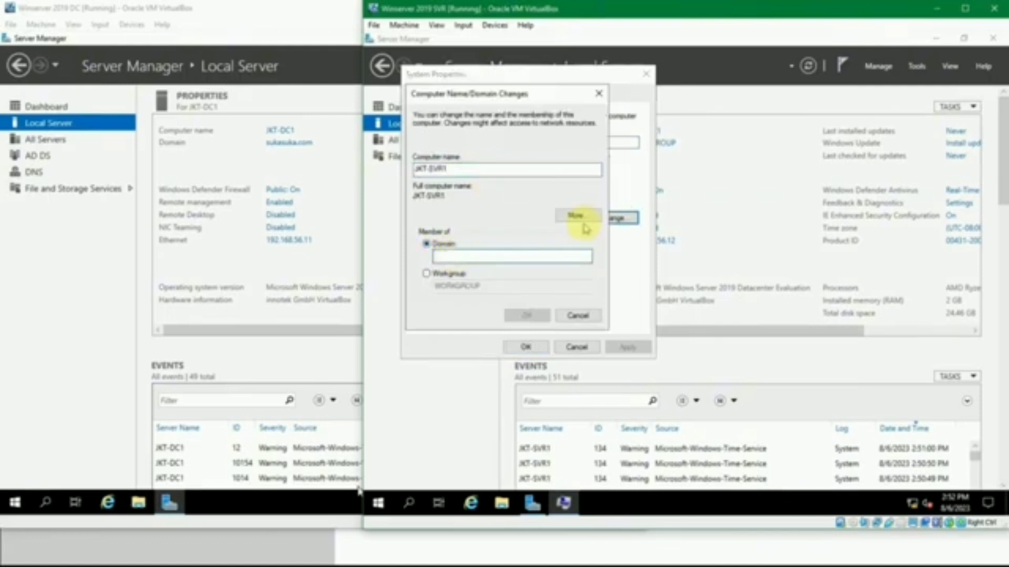
text(sukasuka.com)
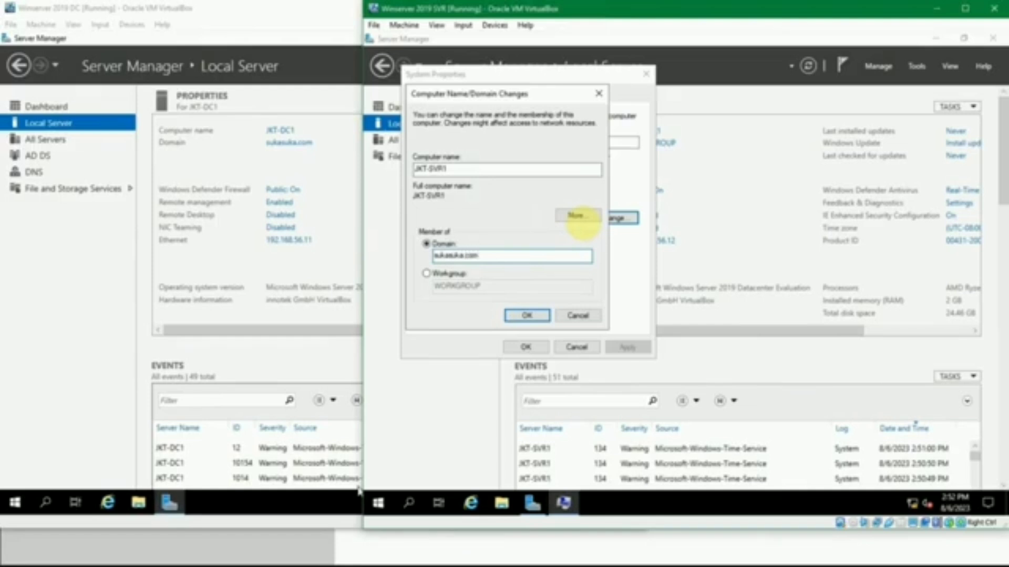
click(527, 316)
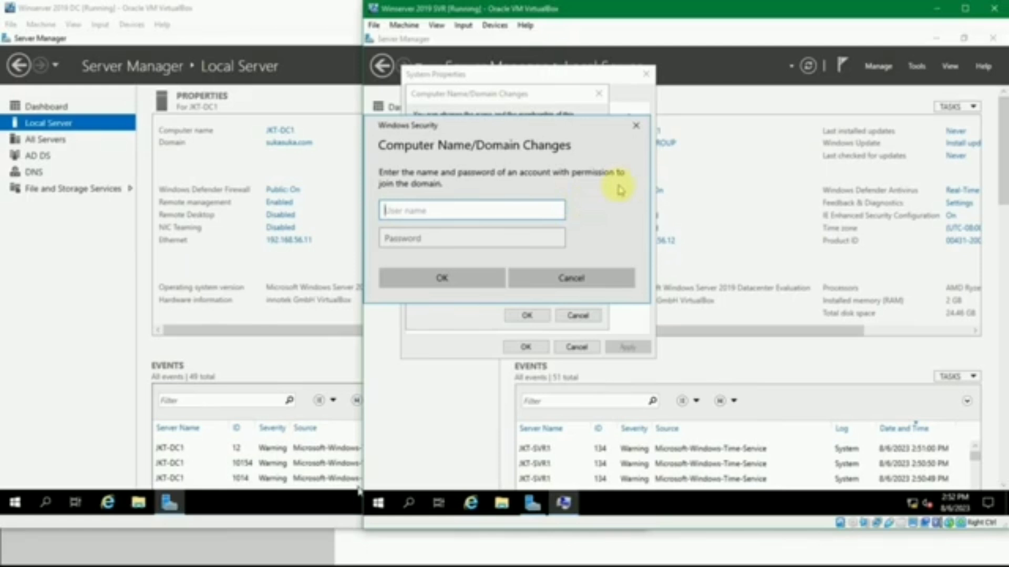
Authorize the domain join as sukasuka\administrator, entering the domain controller's account password looked up in passes.txt
text(su)
text(kasuka\administrator)
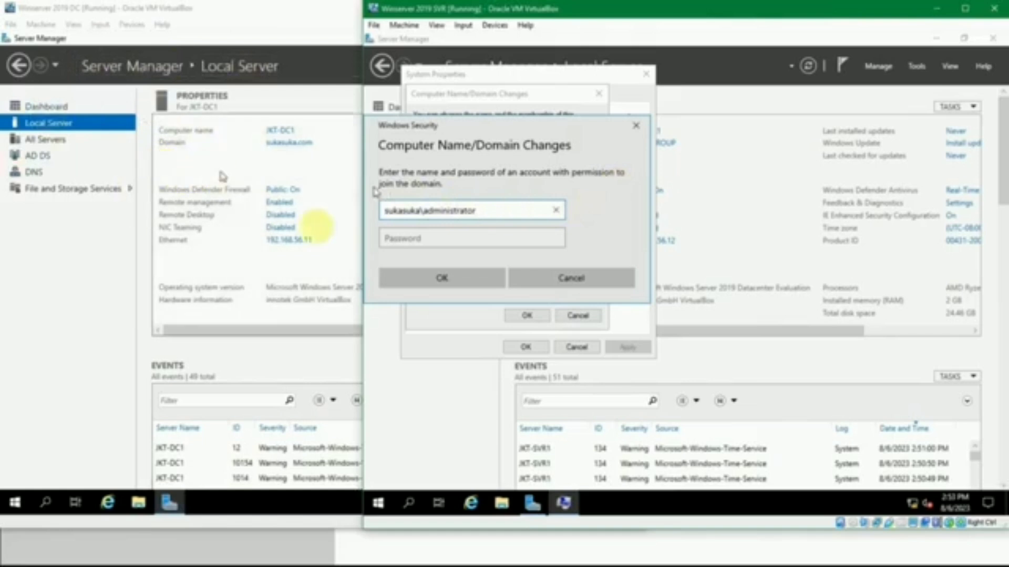
click(404, 233)
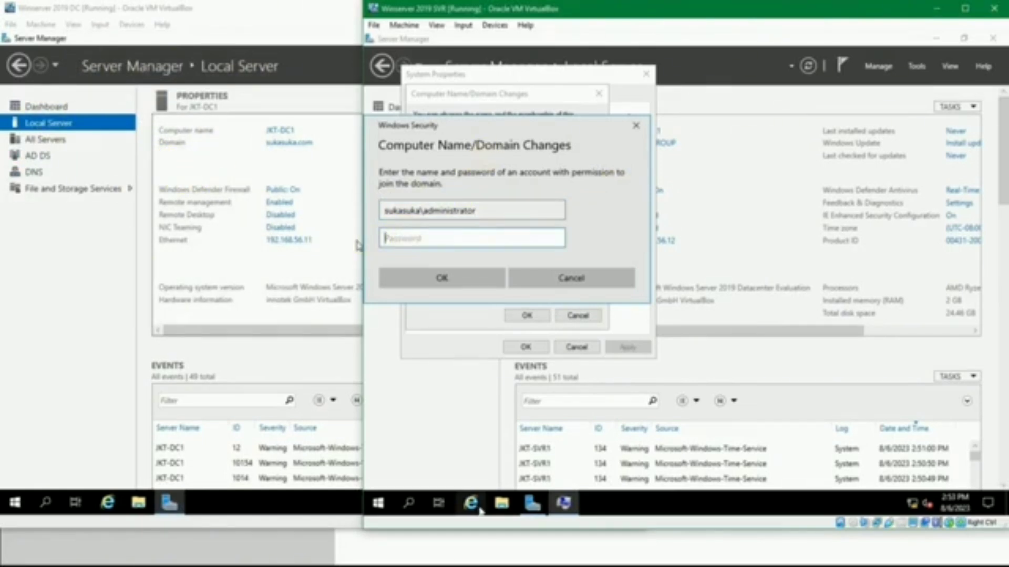
click(387, 565)
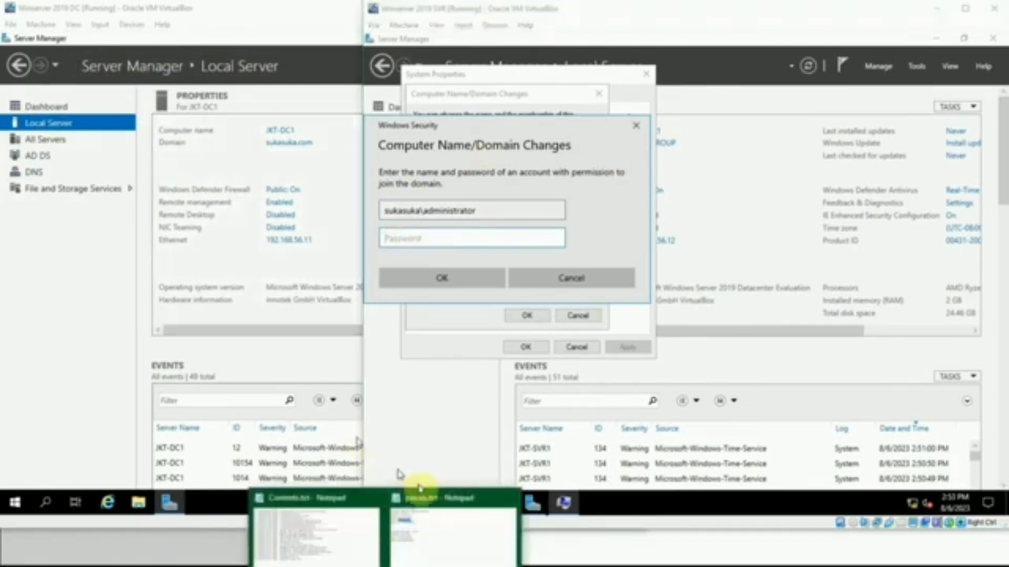
click(423, 516)
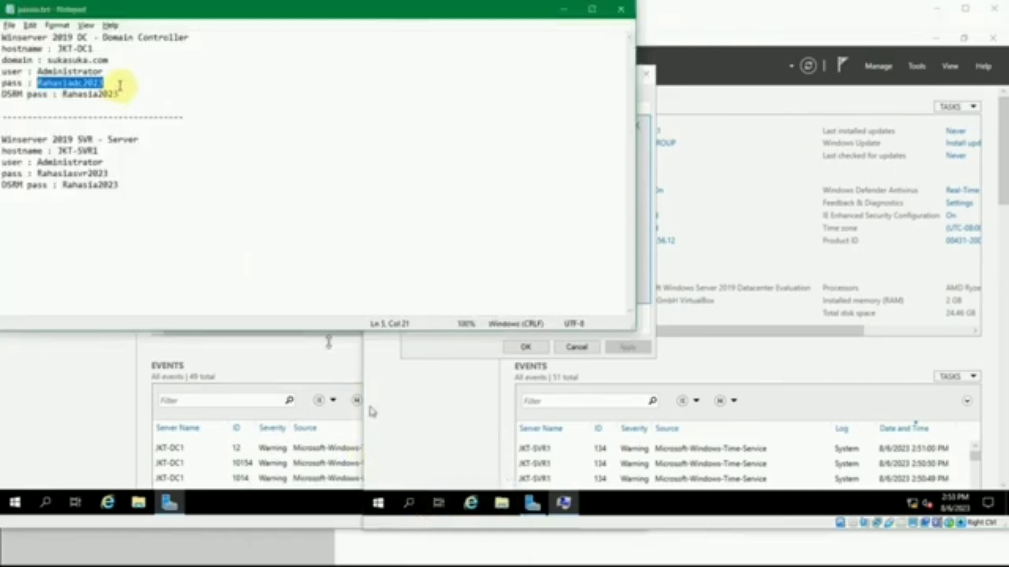
click(564, 9)
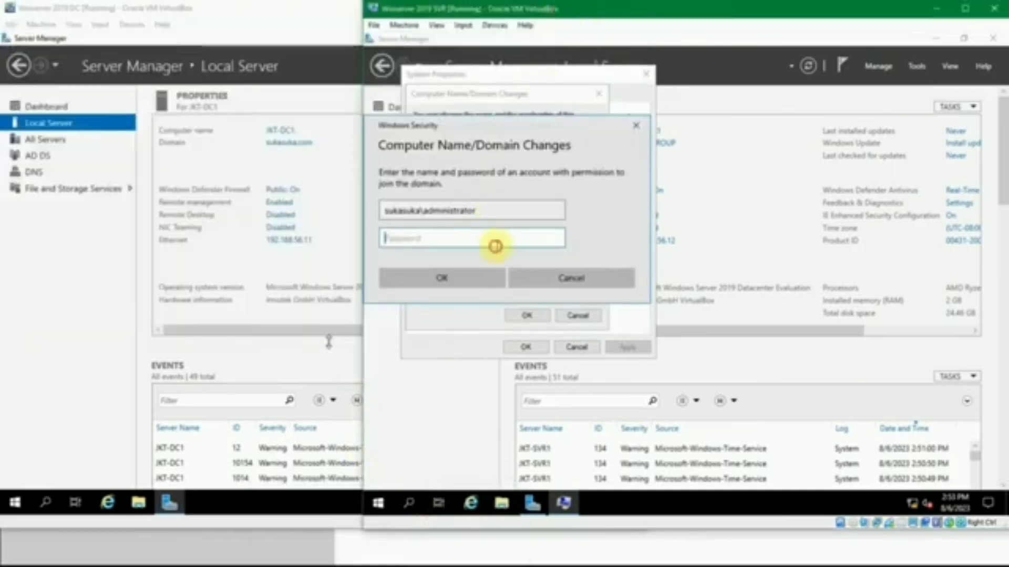
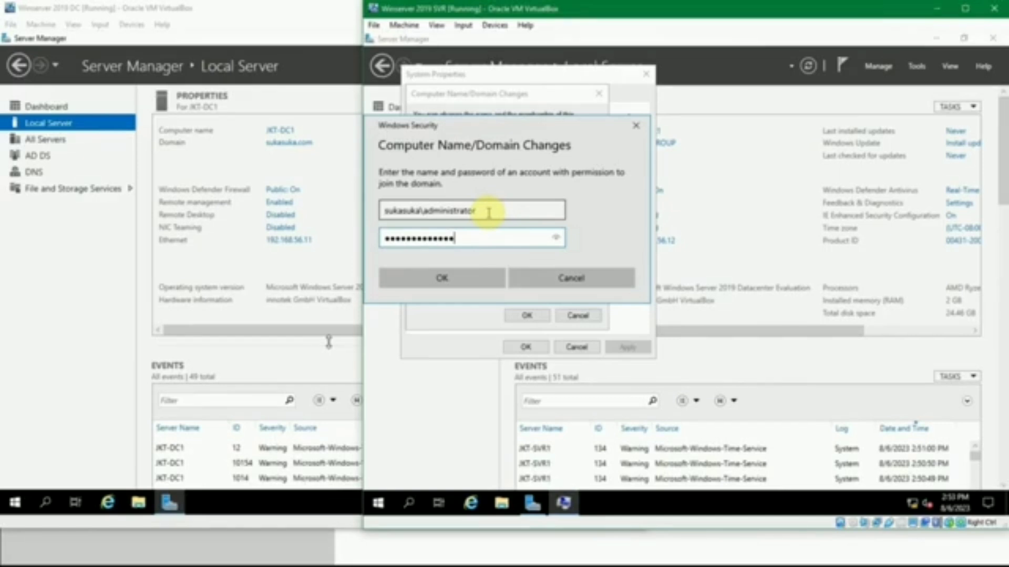
click(442, 277)
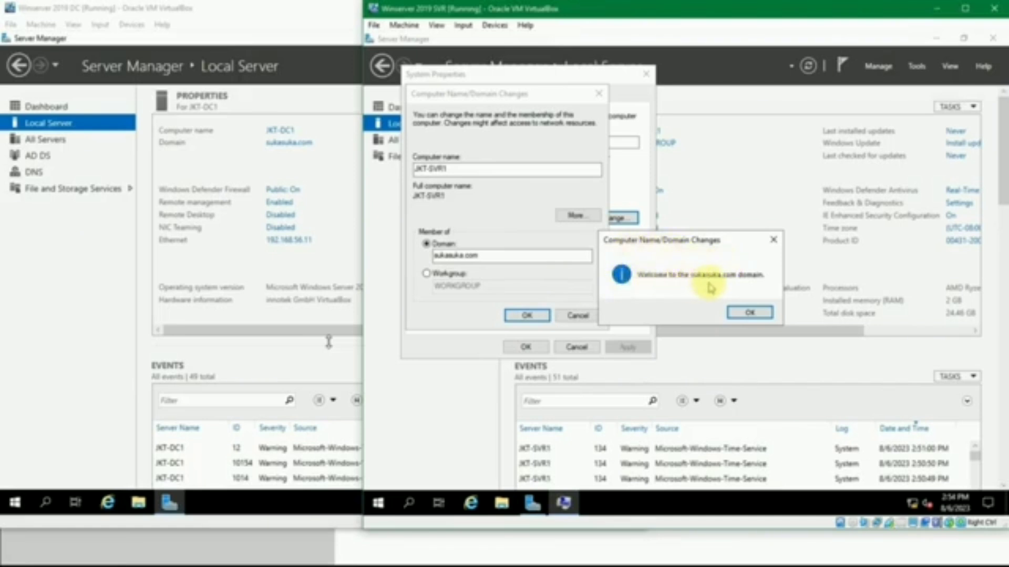
Acknowledge the domain join messages, close System Properties and restart the server to apply the membership
click(751, 312)
click(761, 284)
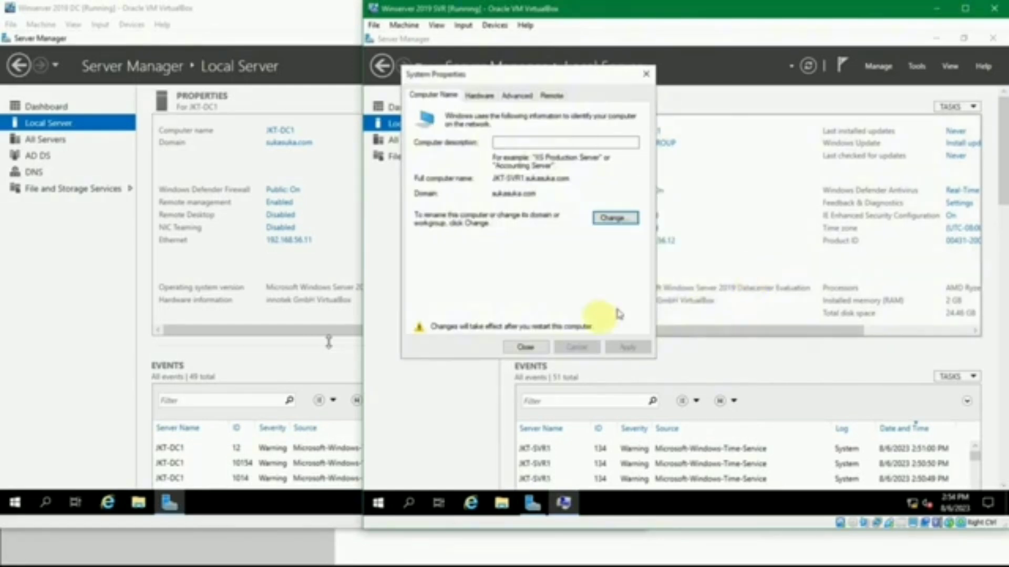
click(526, 346)
click(678, 284)
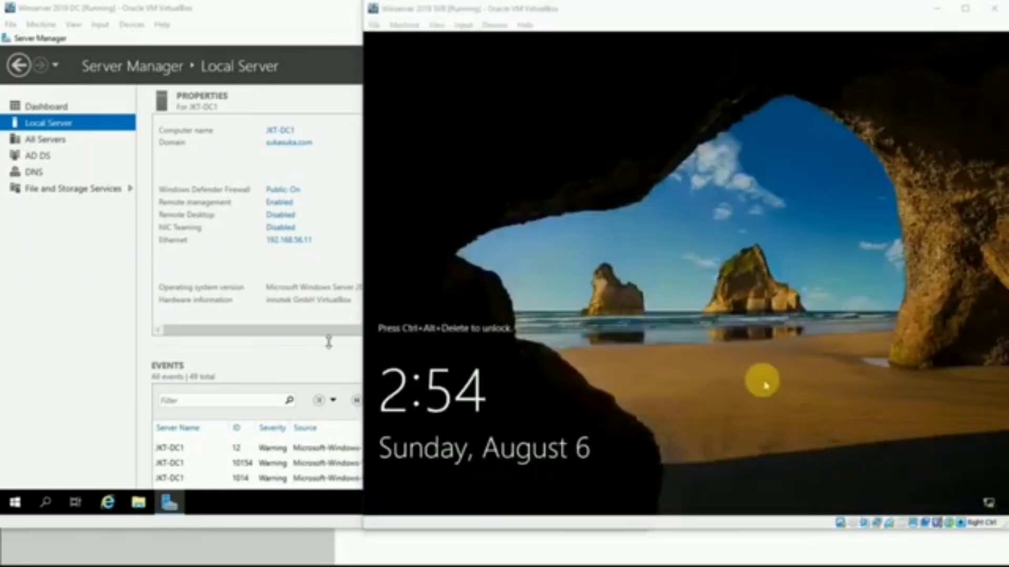
click(762, 385)
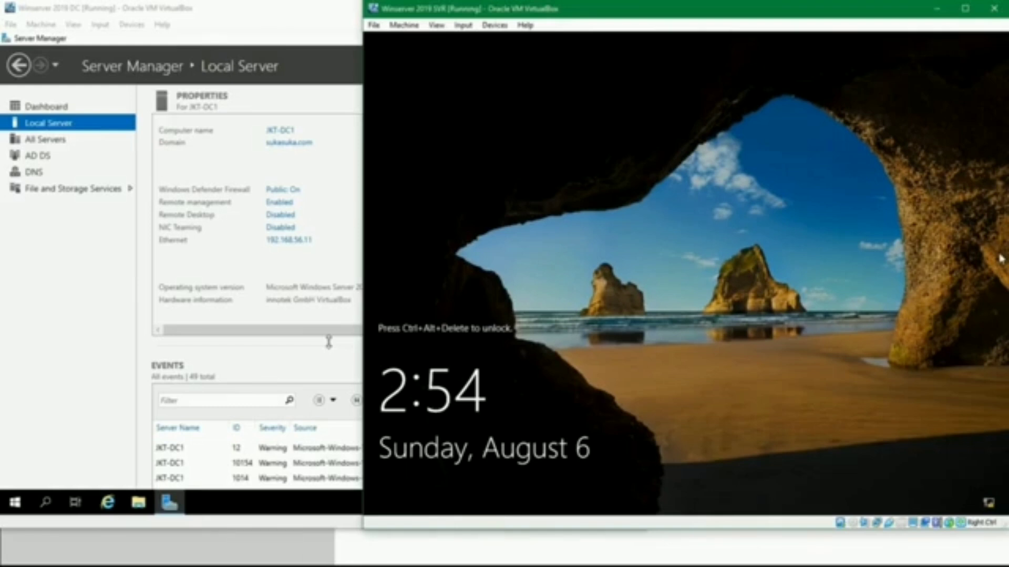
Unlock the restarted server, sign in as the local Administrator with the account password and dismiss the Windows Admin Center notice
key(ctrl+Delete)
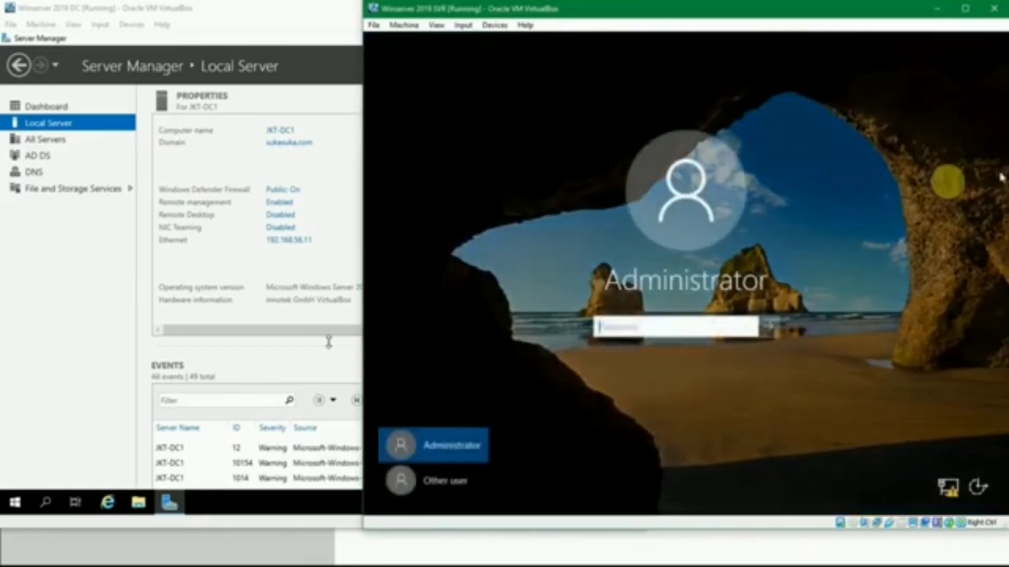
click(447, 446)
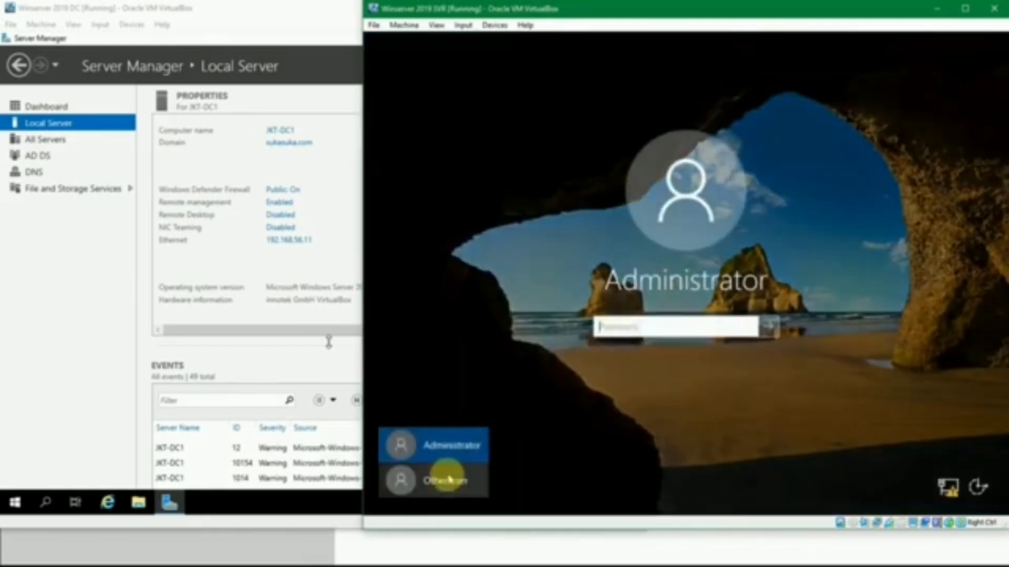
click(586, 321)
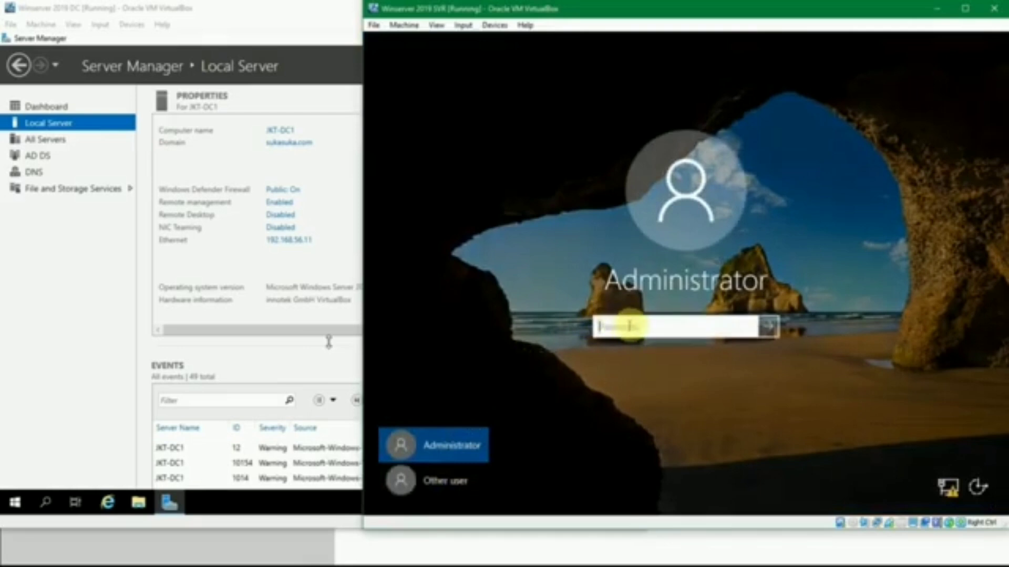
click(450, 447)
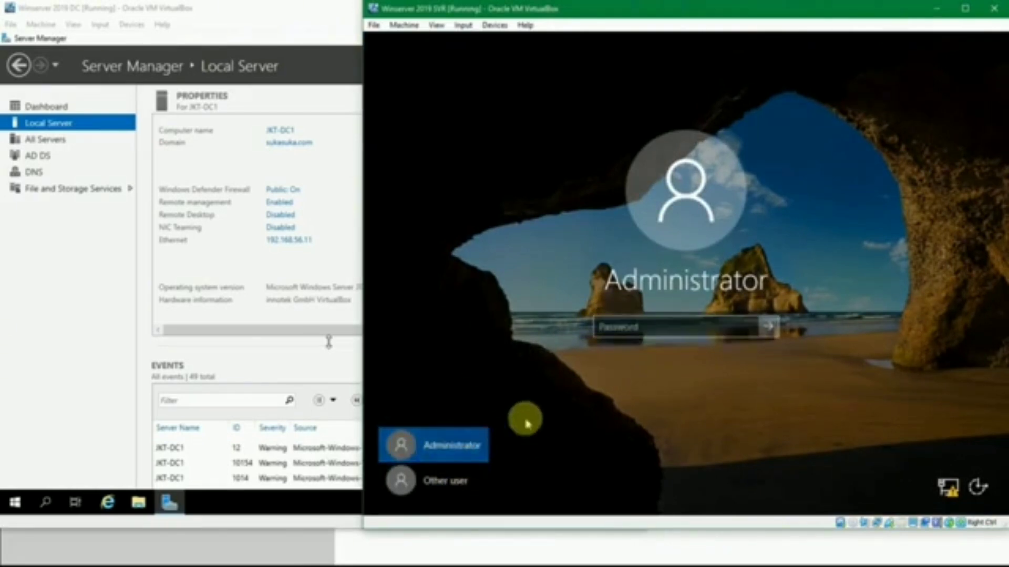
click(604, 329)
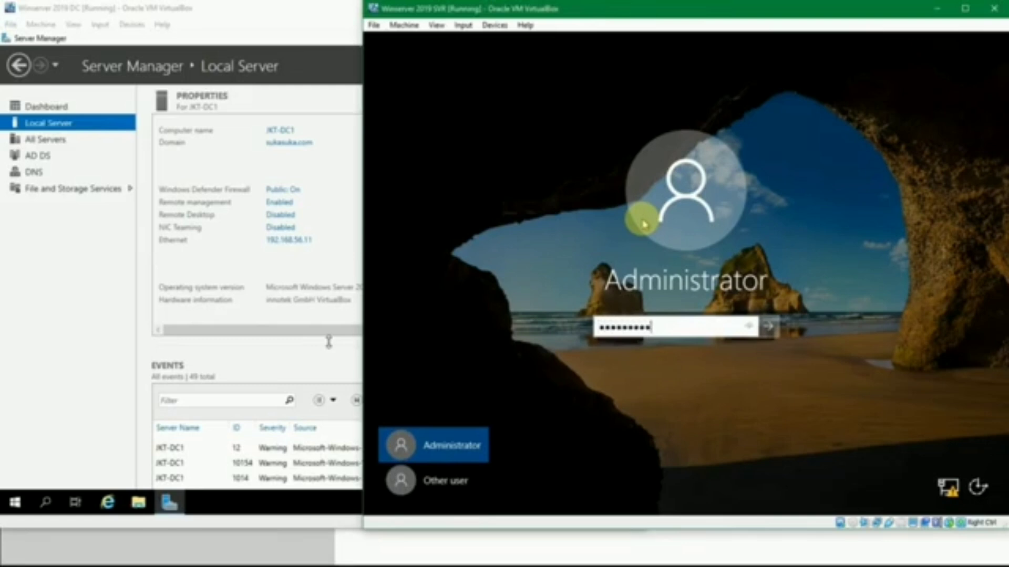
key(Return)
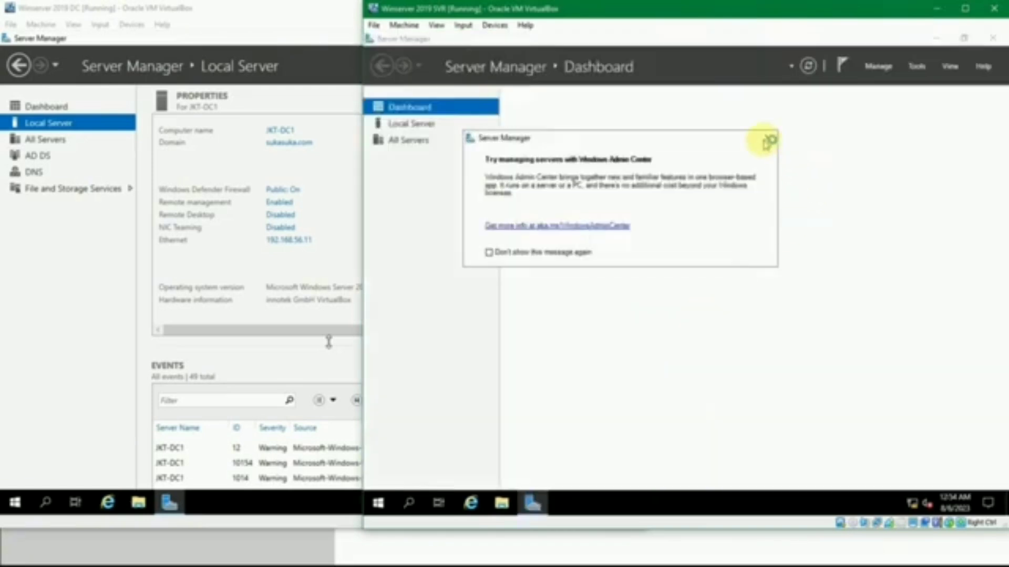
click(764, 140)
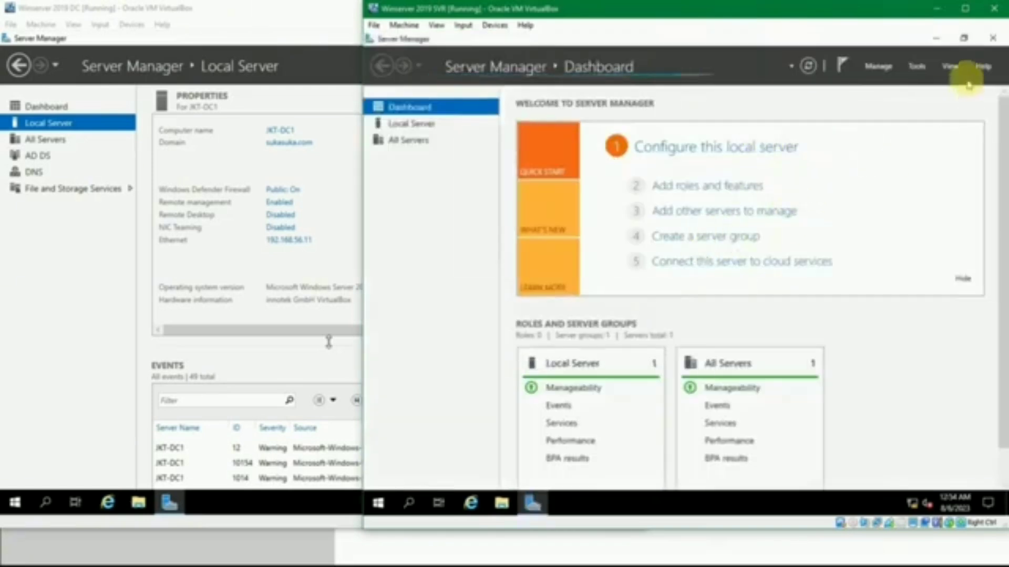
Sign the local Administrator out of the server
right_click(380, 504)
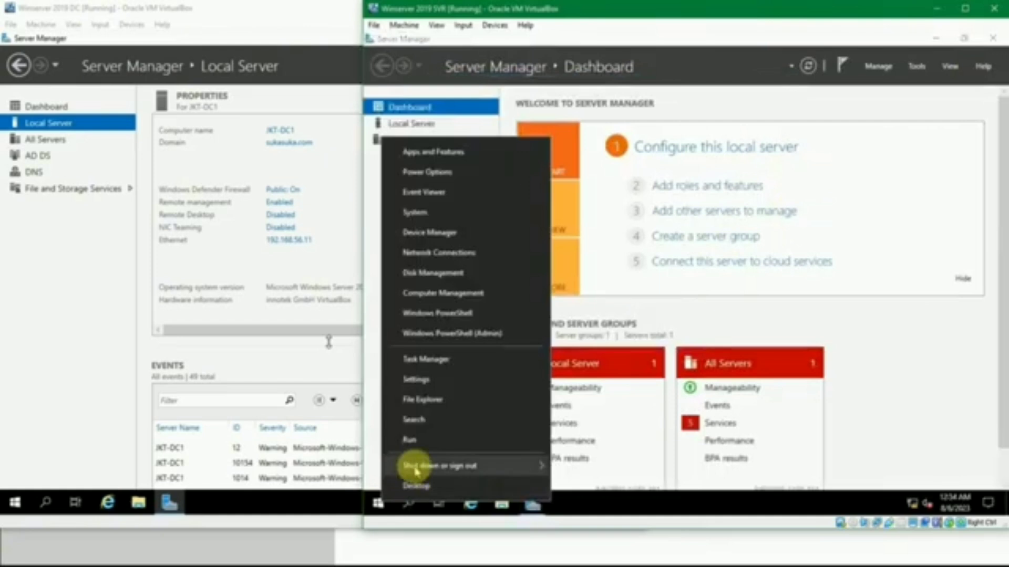
mouse_move(421, 465)
click(582, 422)
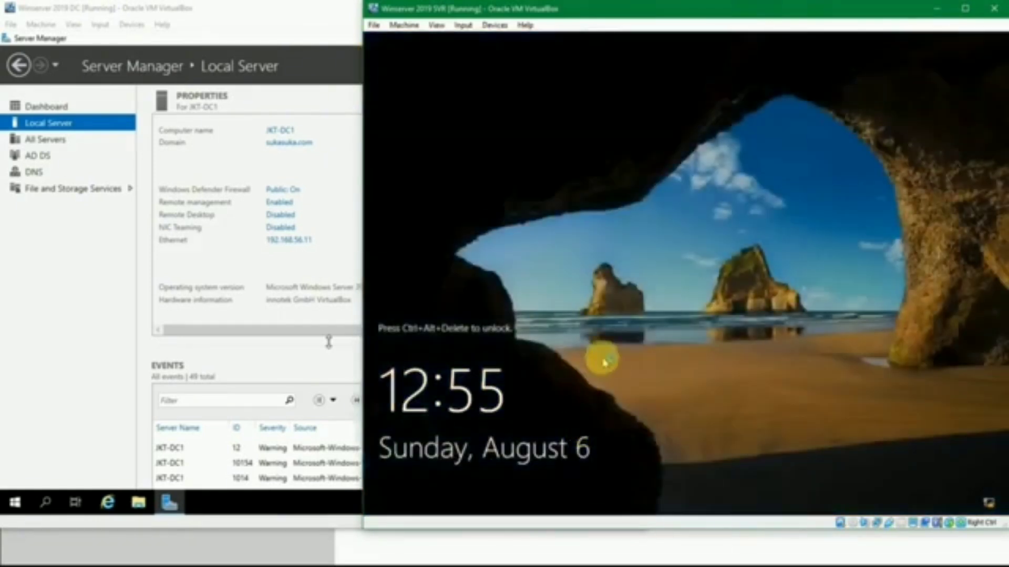
Unlock the server again, choose Other user and enter Administrator as the user name
click(604, 361)
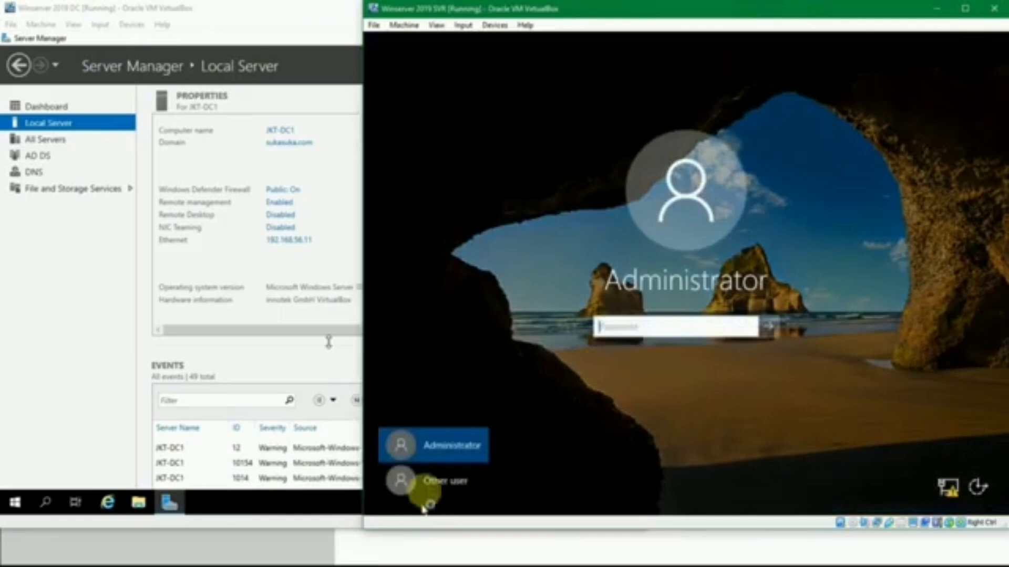
click(429, 484)
click(620, 318)
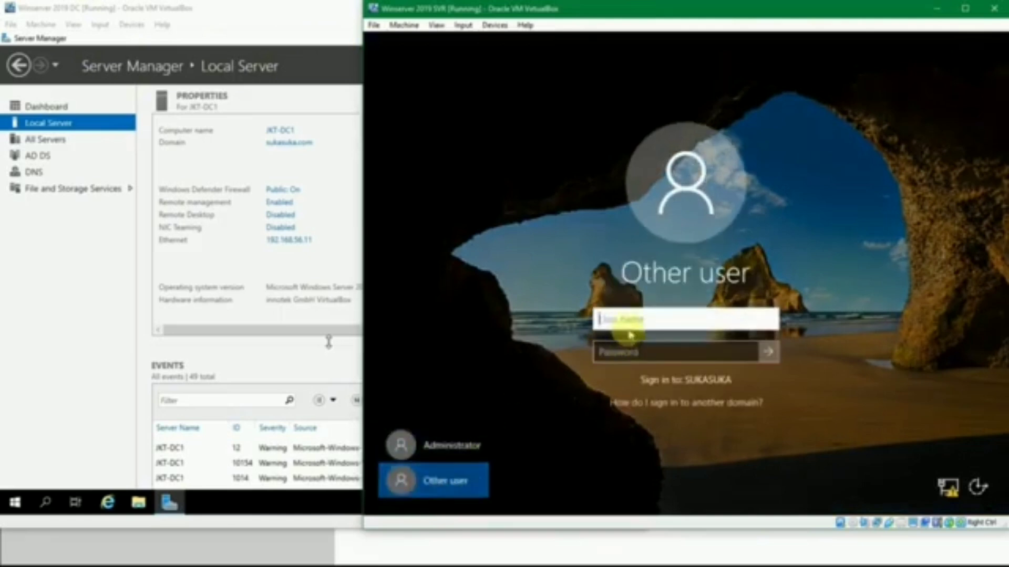
click(626, 351)
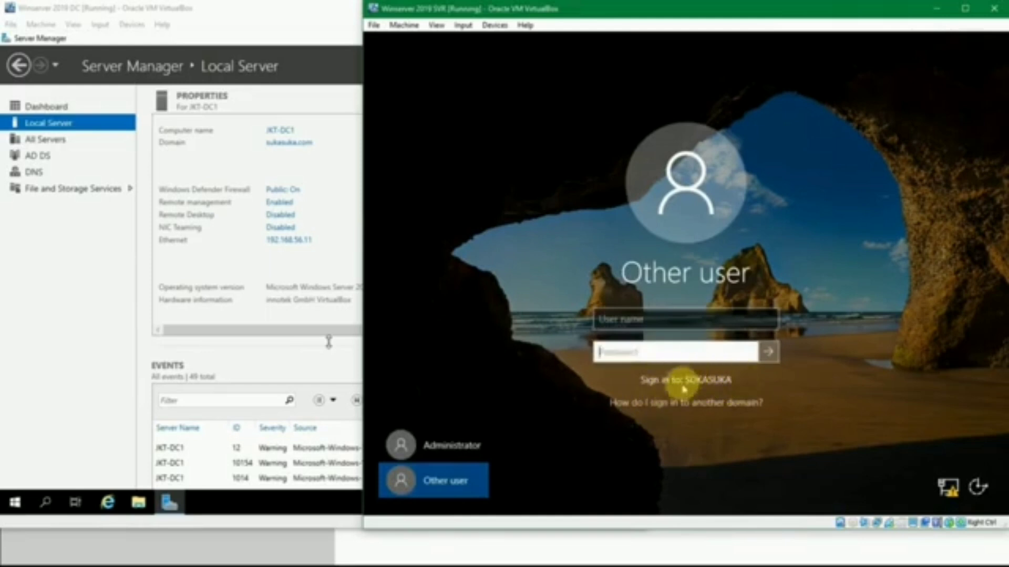
click(641, 319)
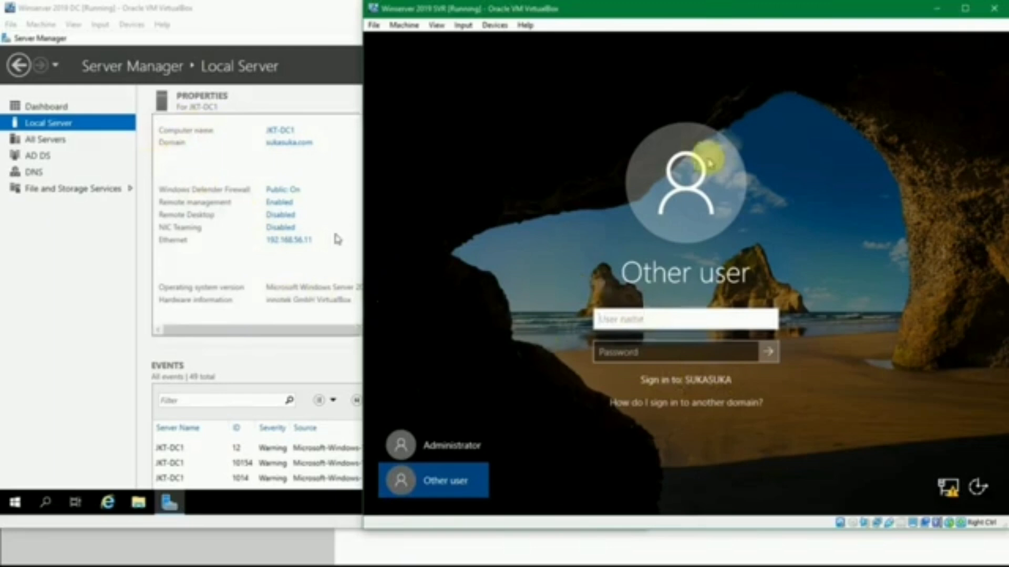
text(Administrator)
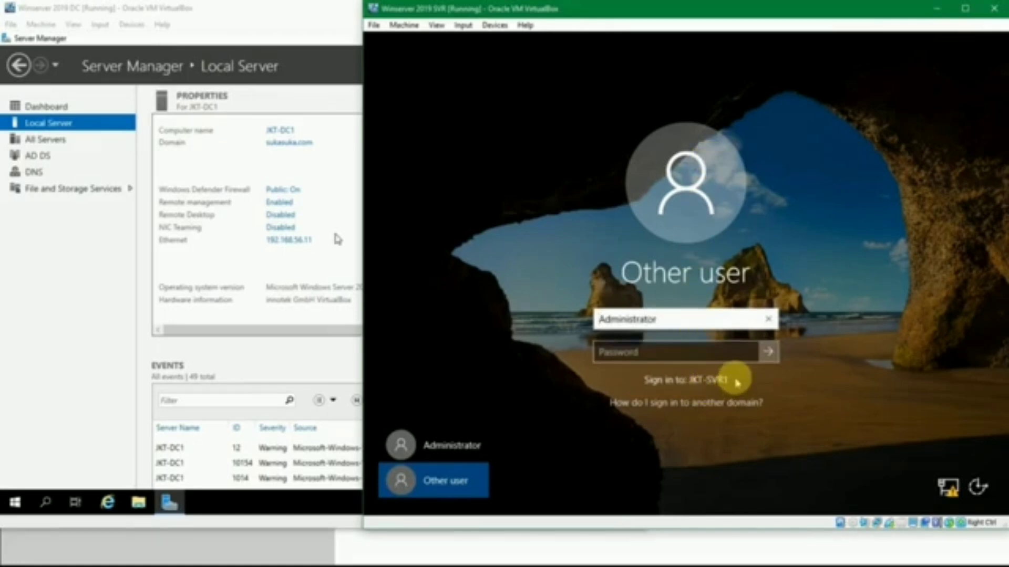
Prefix the user name with the domain so that it reads SUKASUKA\Administrator
click(684, 319)
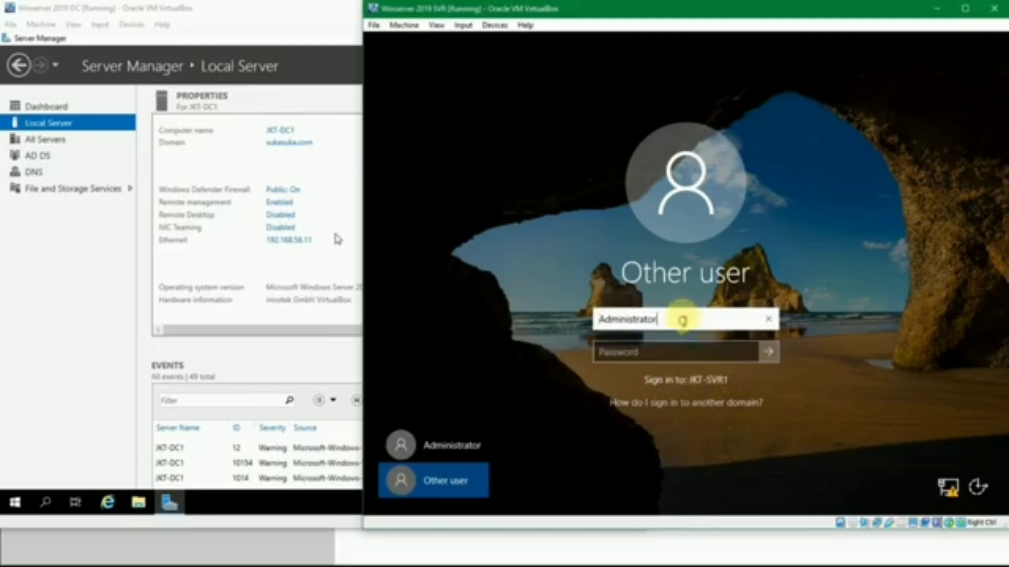
text(sukasua\)
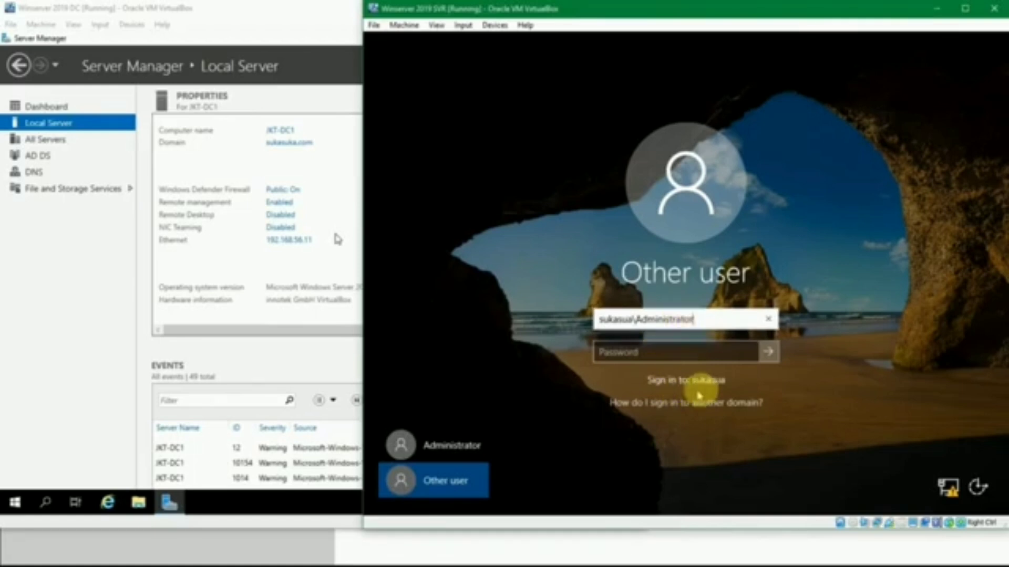
click(634, 319)
double_click(628, 319)
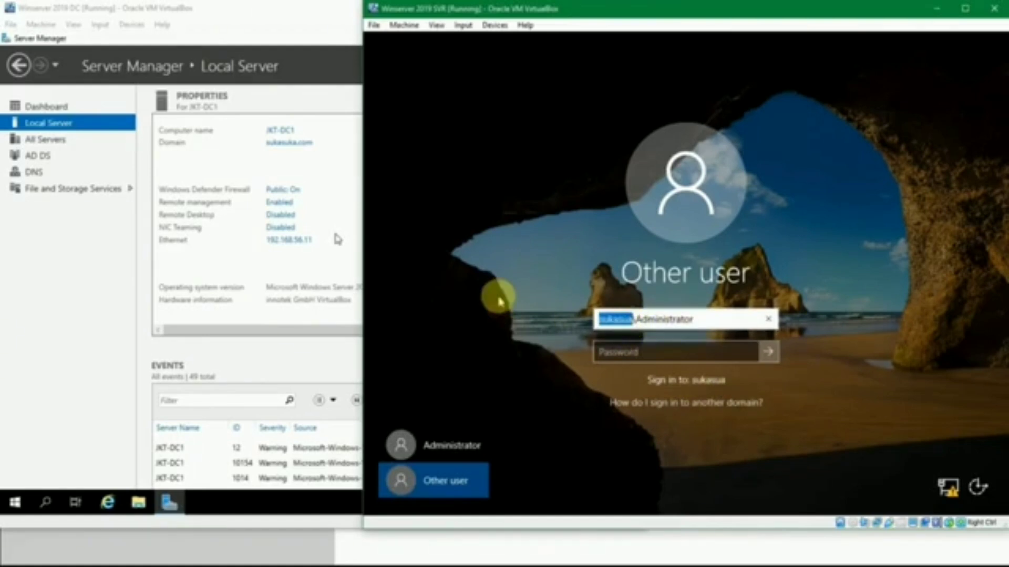
text(SU)
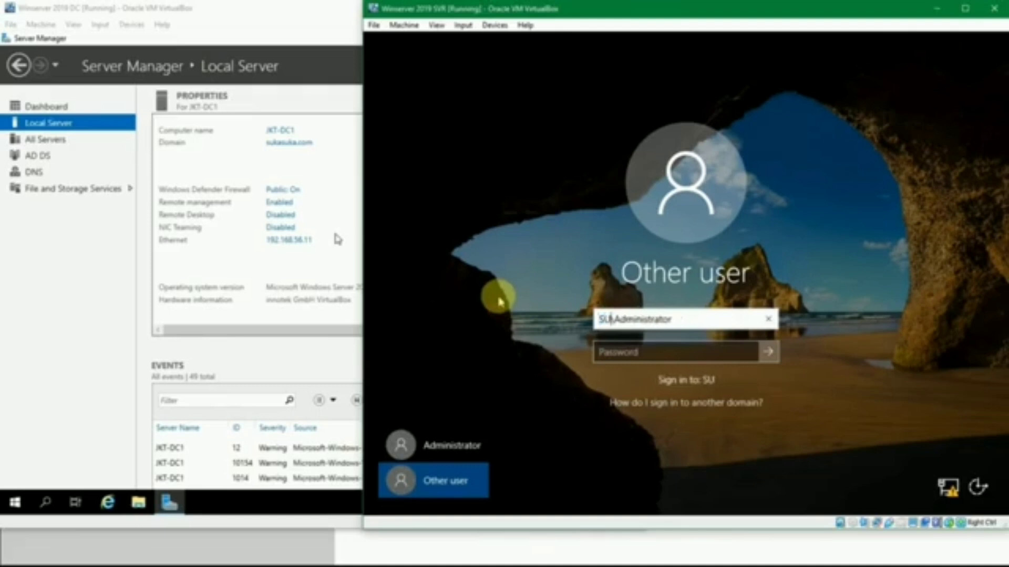
text(KASUKA)
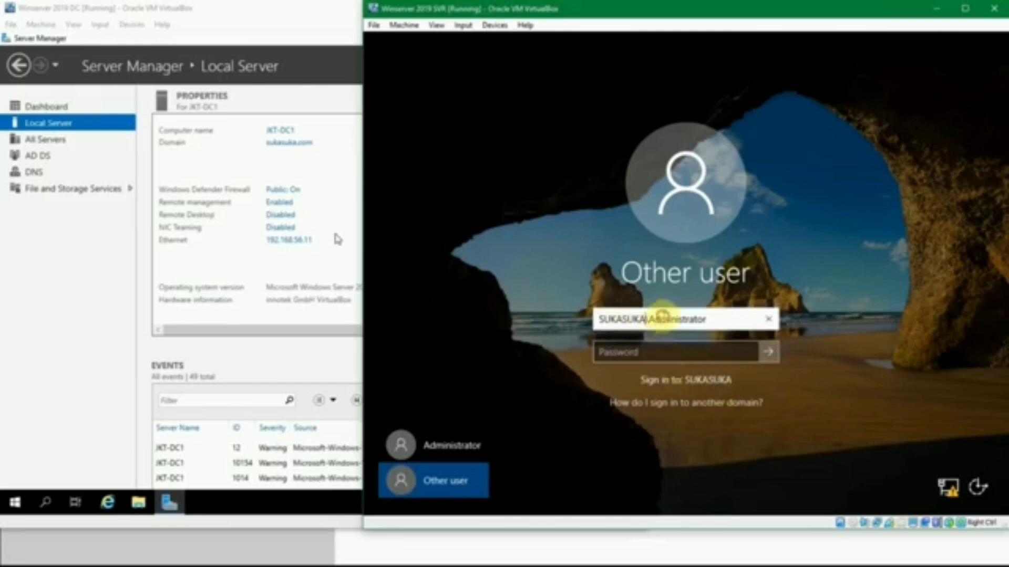
Sign in with the domain controller's account password looked up in passes.txt, and dismiss the Windows Admin Center notice
click(671, 352)
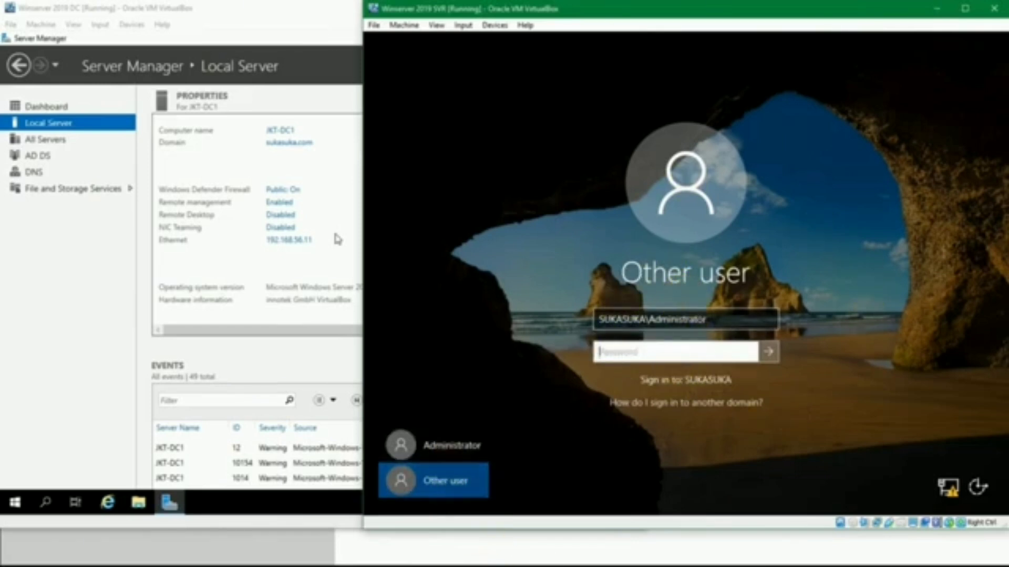
click(420, 533)
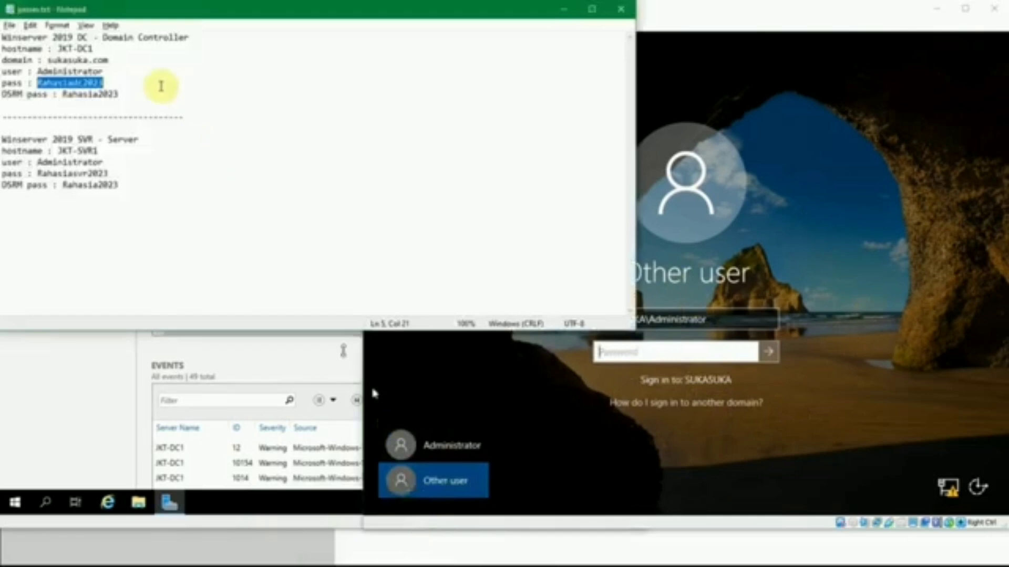
click(116, 53)
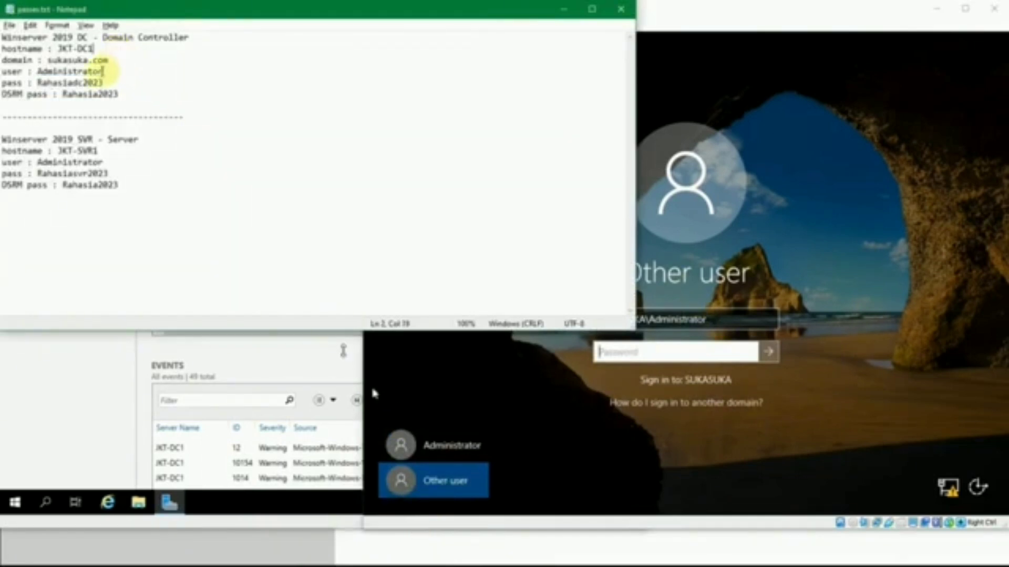
double_click(84, 72)
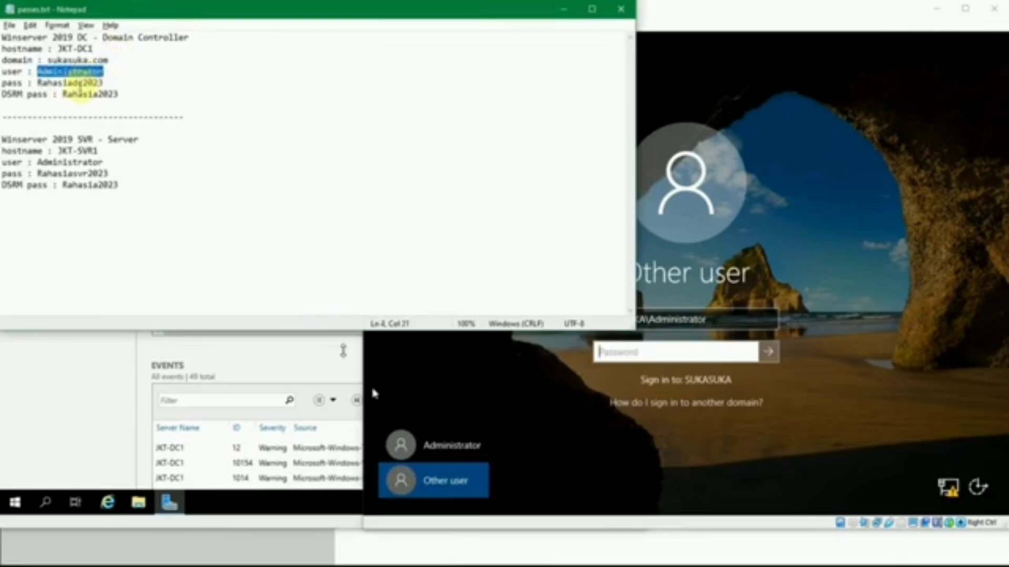
double_click(79, 83)
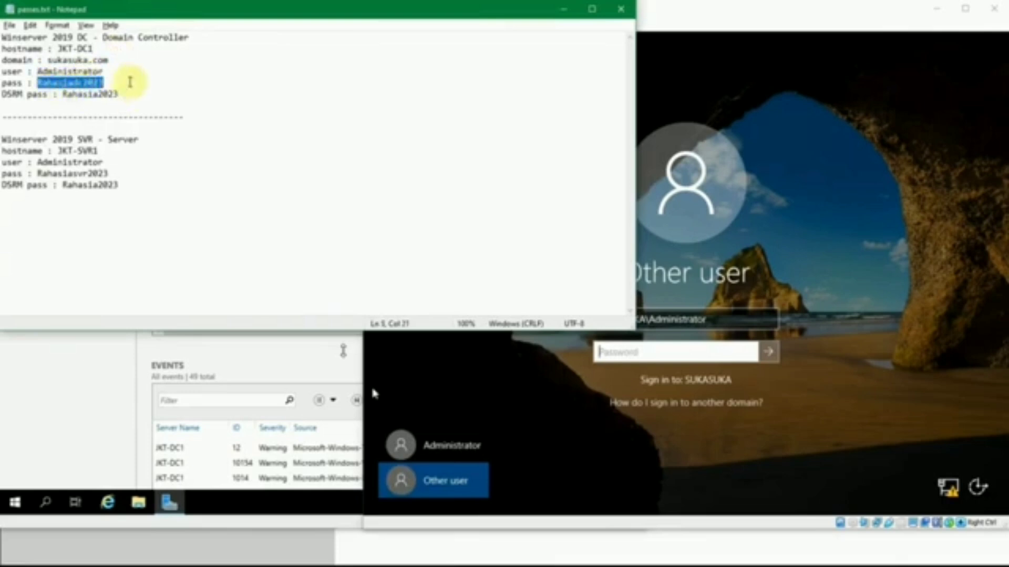
click(130, 83)
click(563, 9)
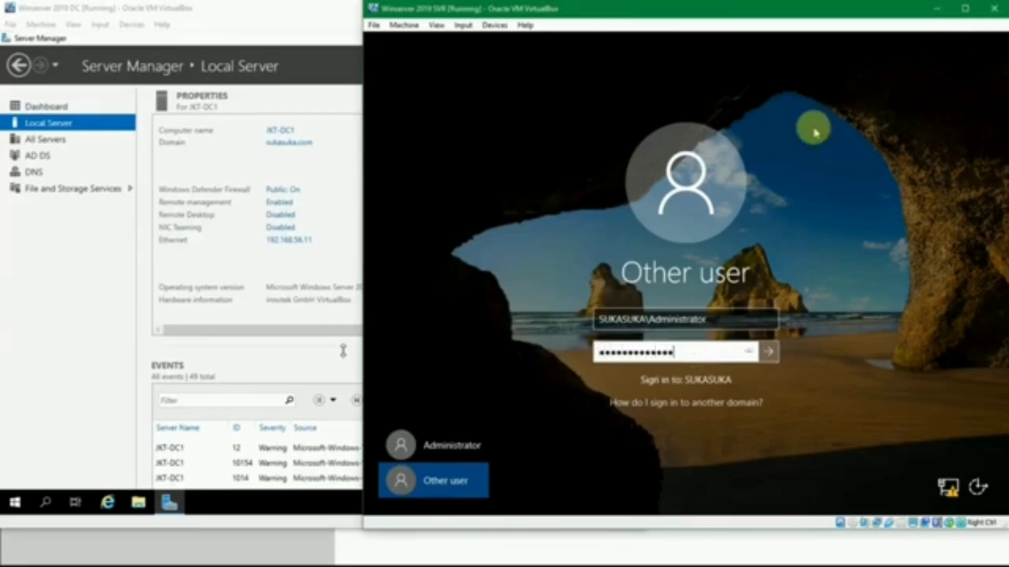
key(Return)
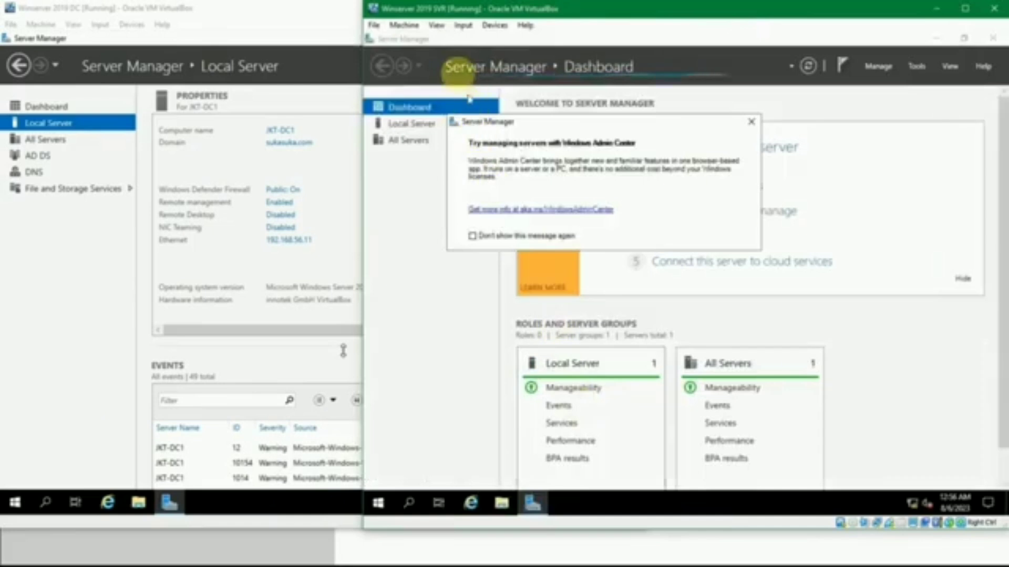
click(750, 121)
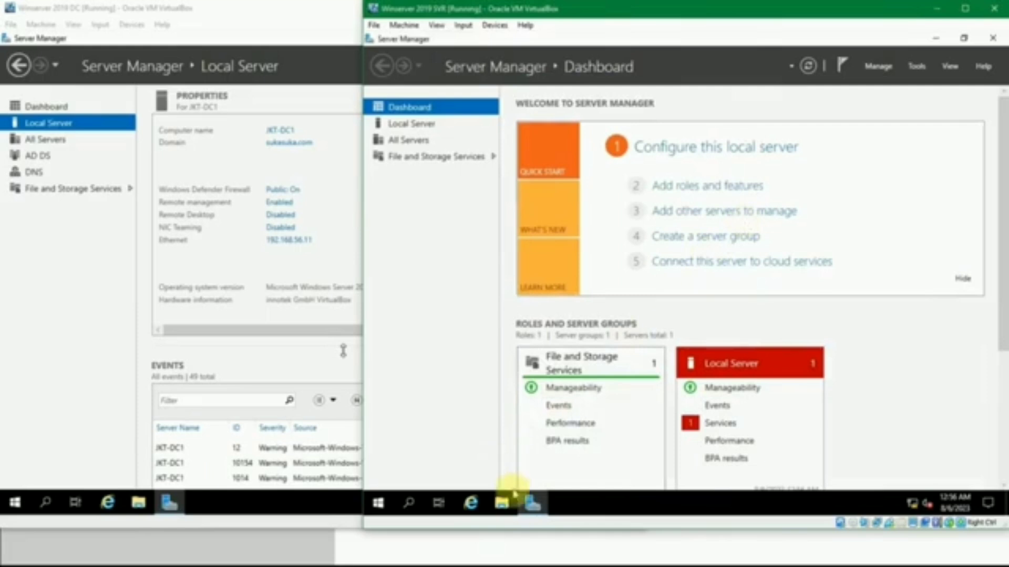
Browse to C:\Users in a maximized File Explorer and compare the Administrator and Administrator.SUKASUKA profile folders
click(502, 503)
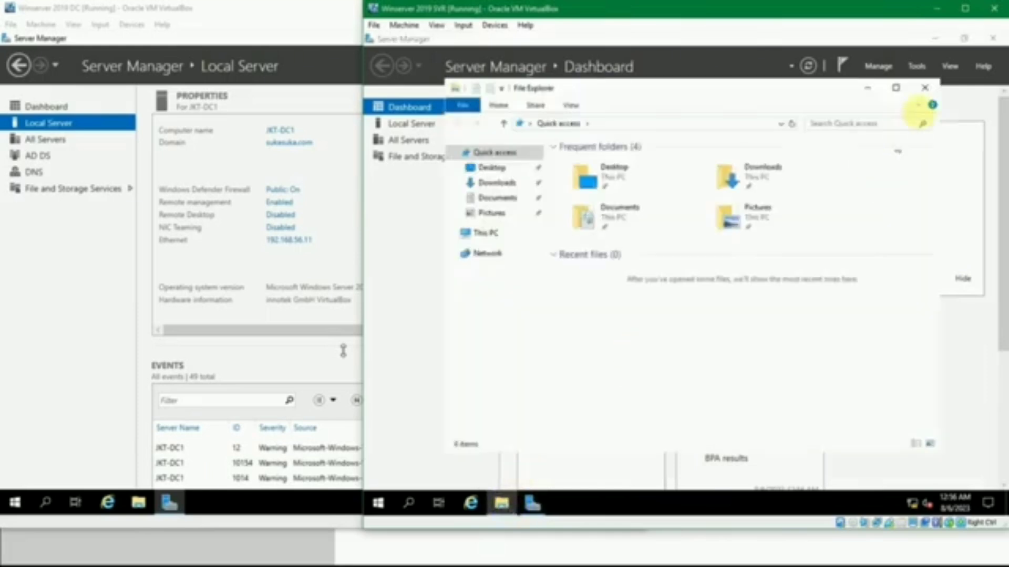
click(896, 87)
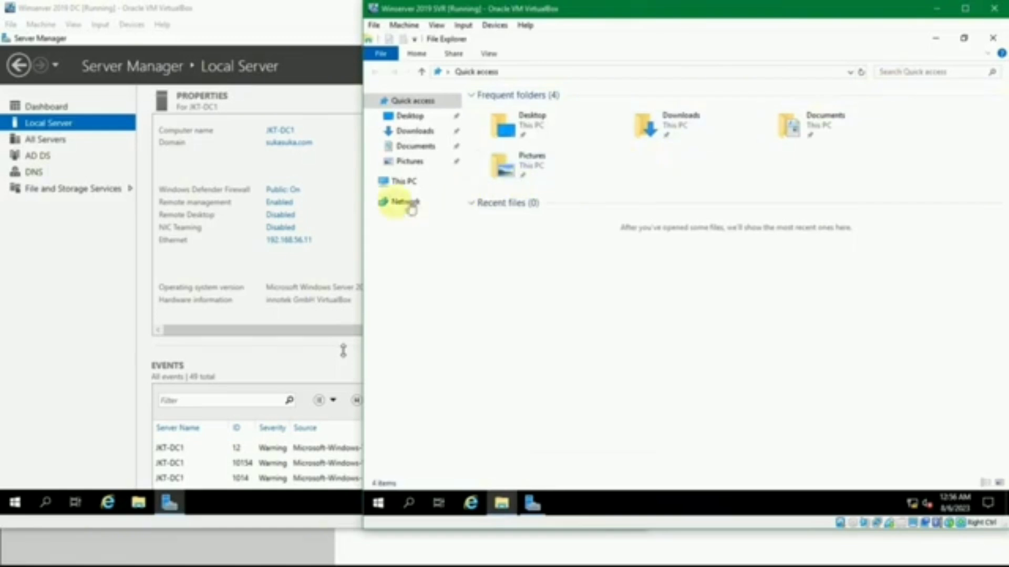
click(402, 181)
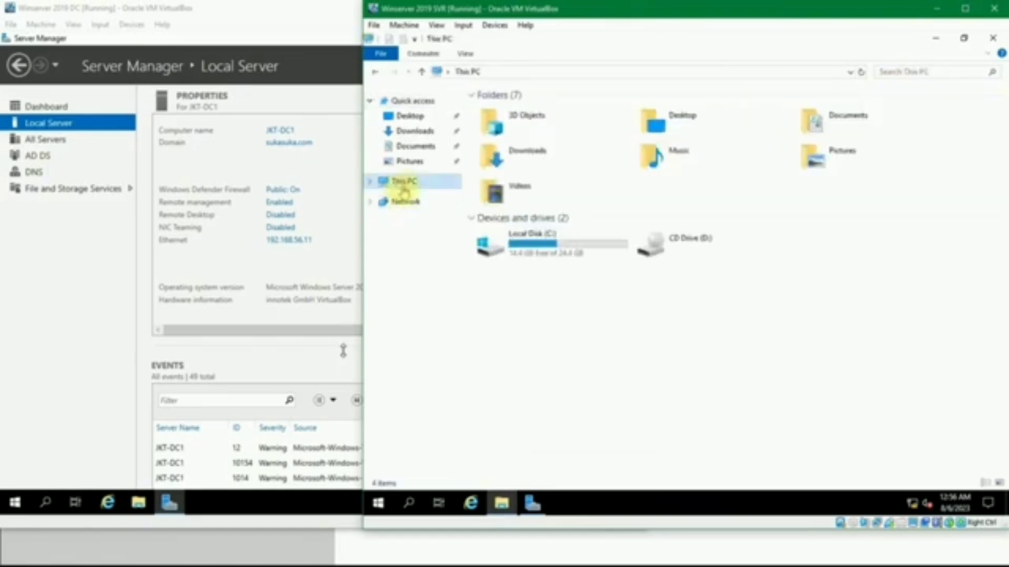
double_click(502, 239)
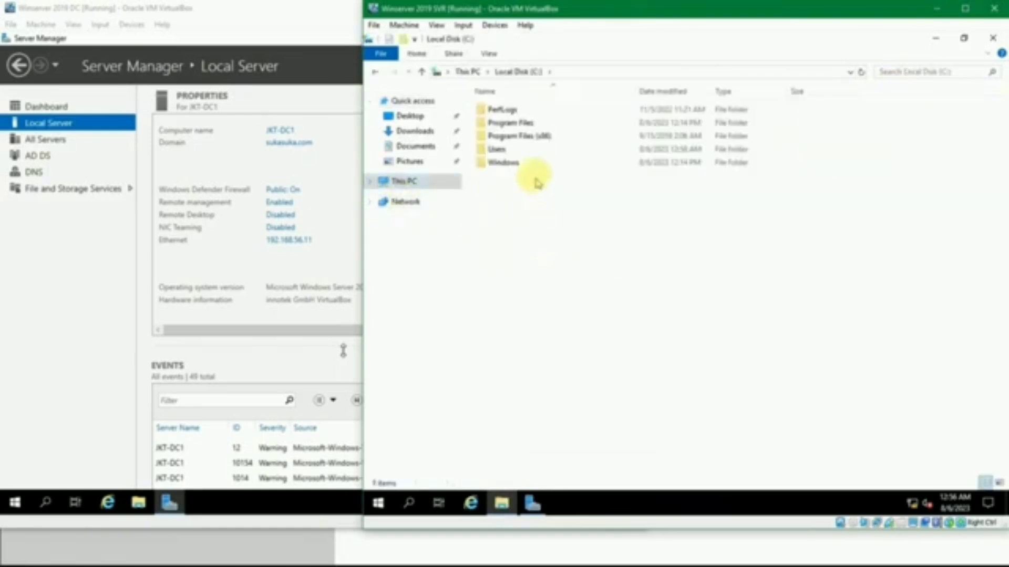
double_click(499, 150)
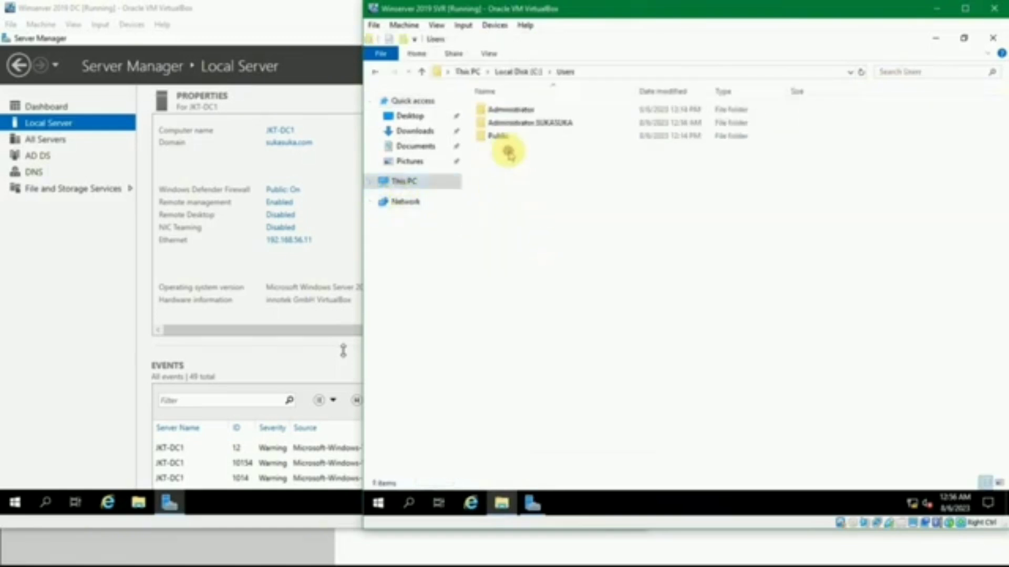
click(517, 110)
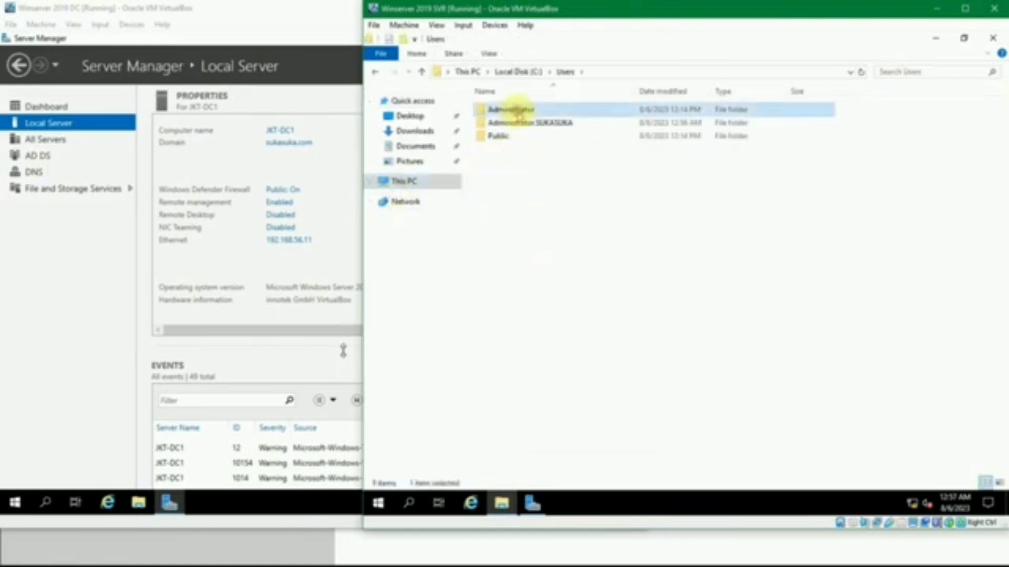
click(522, 123)
click(524, 109)
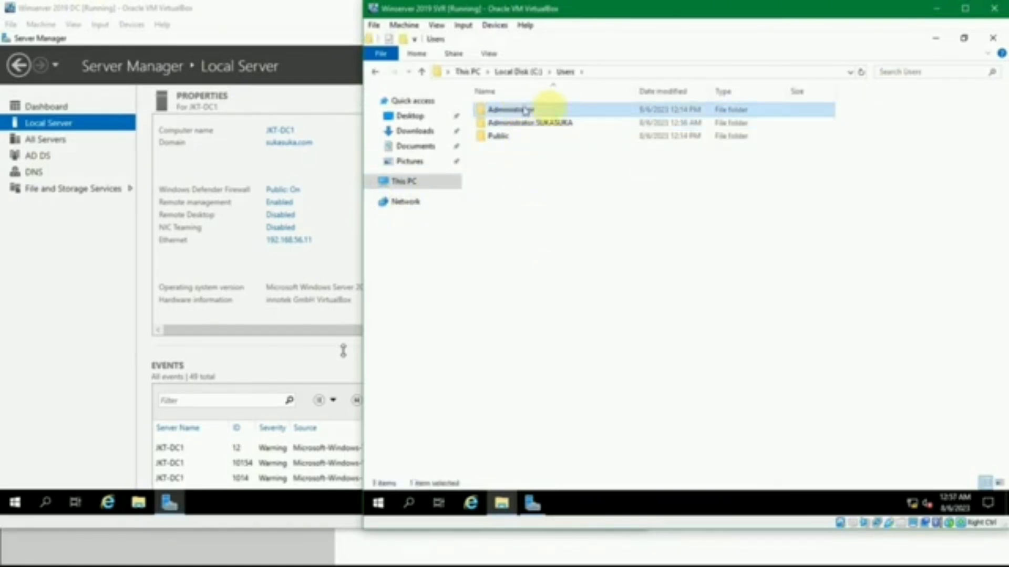
click(540, 124)
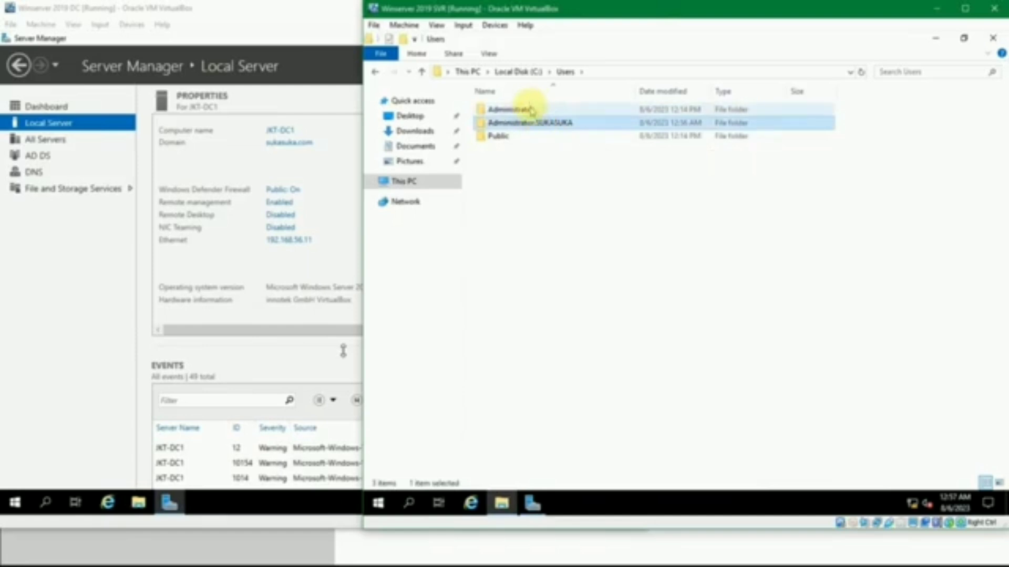
Look inside the Administrator.SUKASUKA profile folder, return to the Users folder and close File Explorer
click(543, 111)
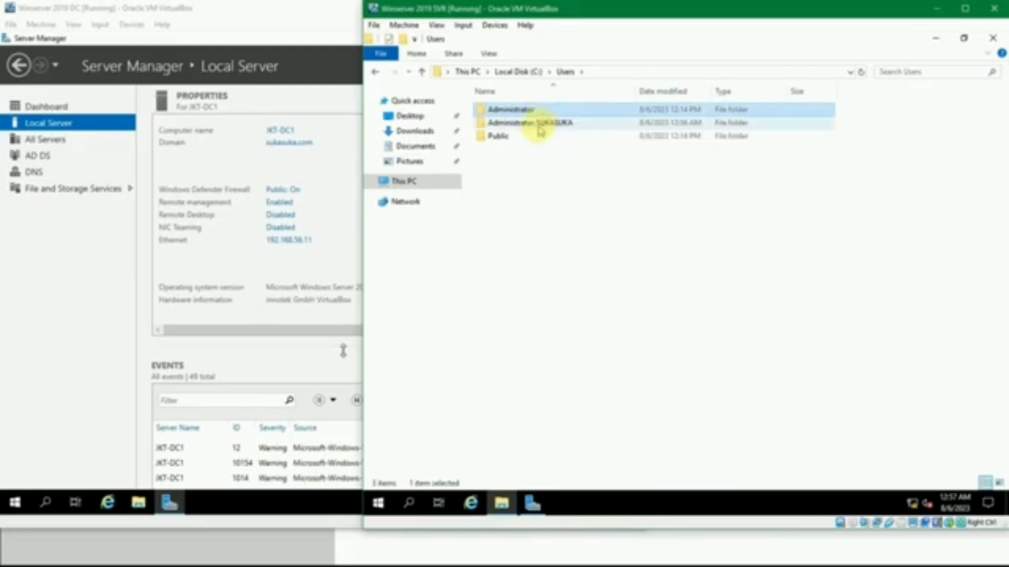
click(540, 126)
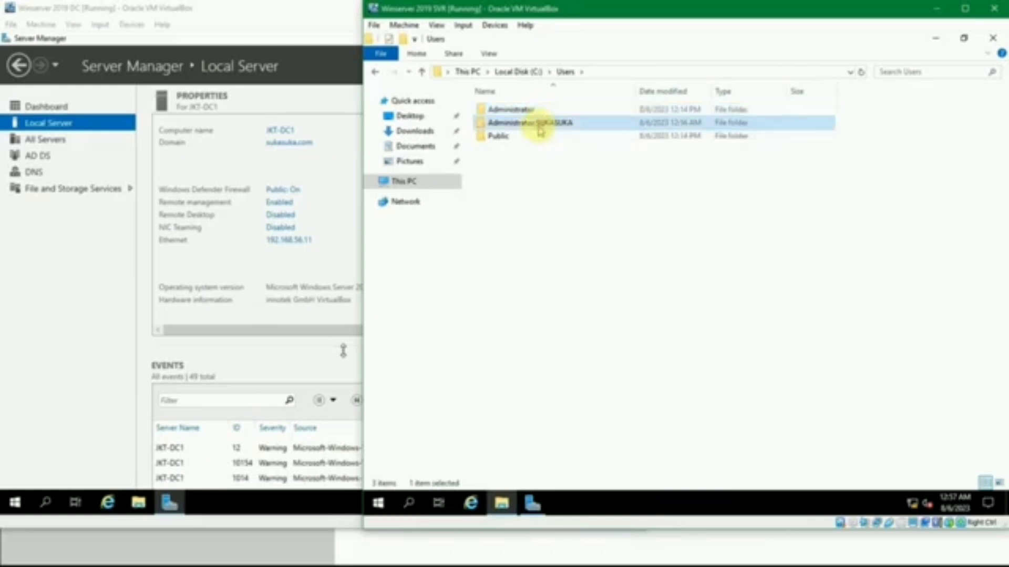
double_click(540, 126)
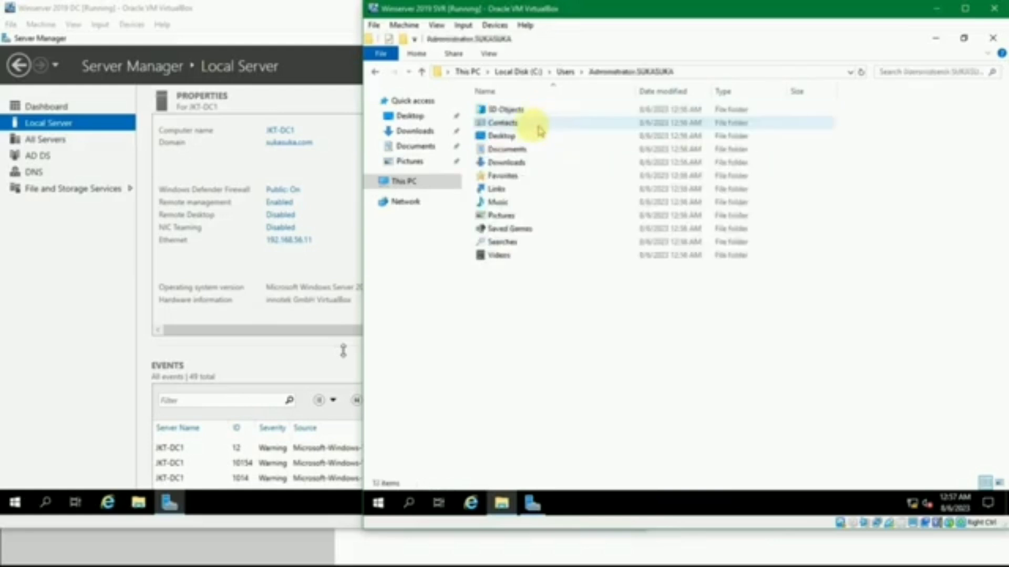
click(561, 72)
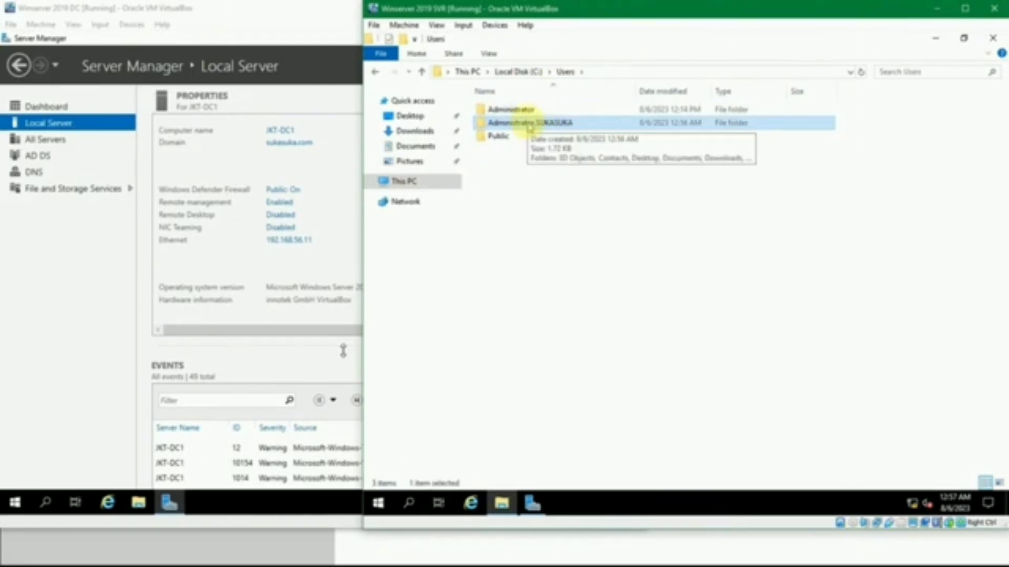
click(575, 197)
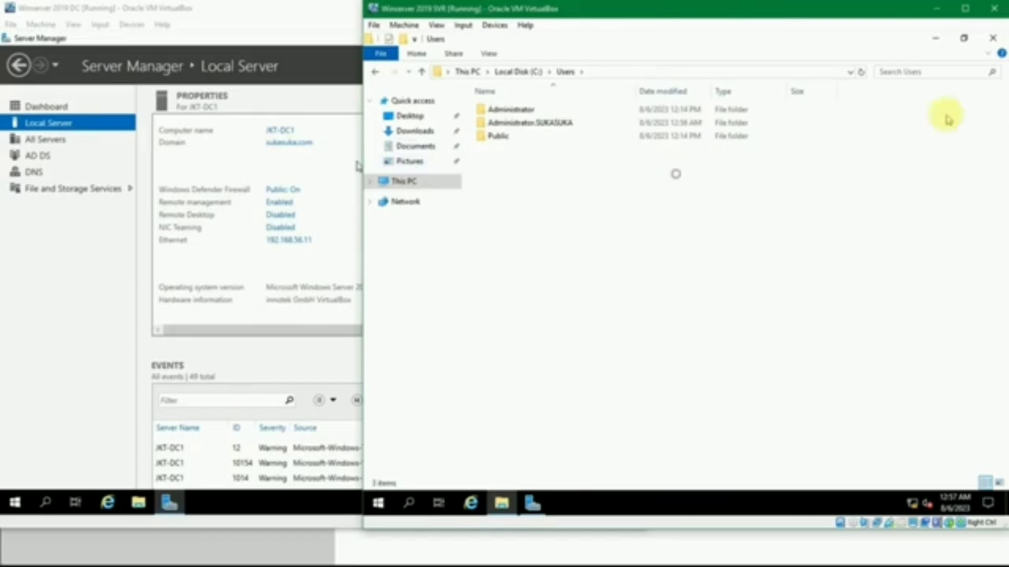
click(992, 38)
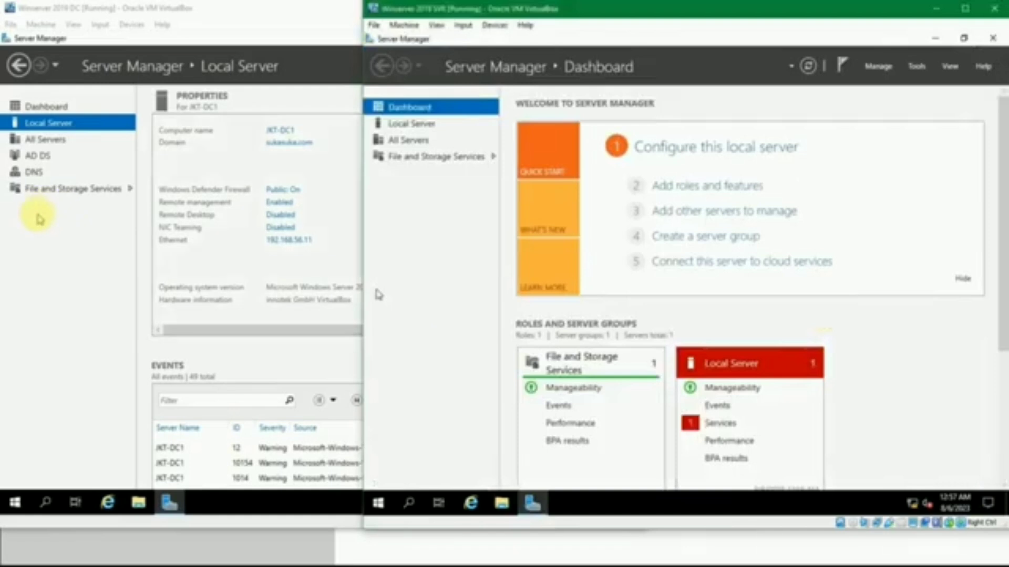
On the domain controller, open Computer Management, check the System Tools nodes for local users and groups, and close it
click(58, 218)
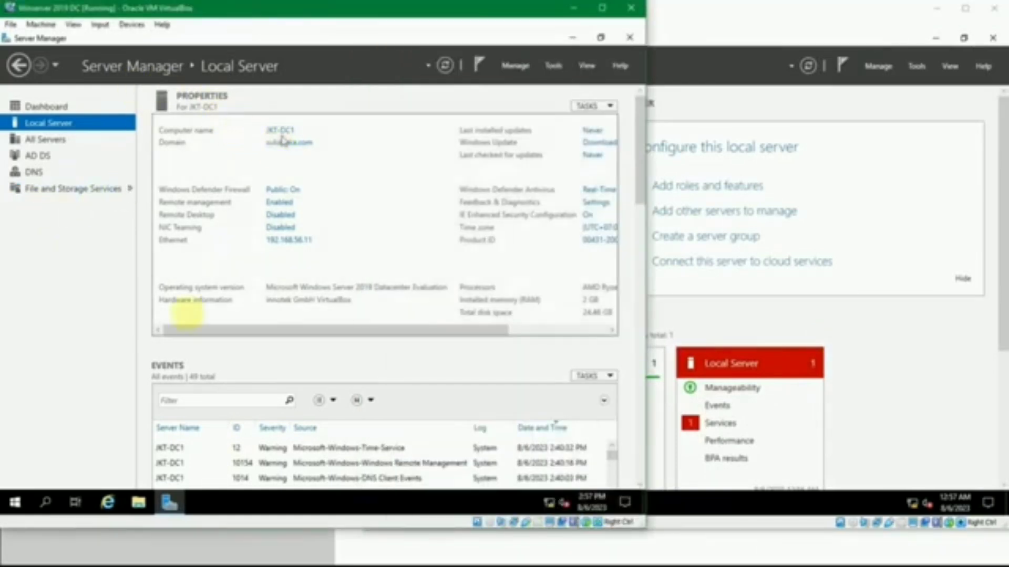
click(16, 502)
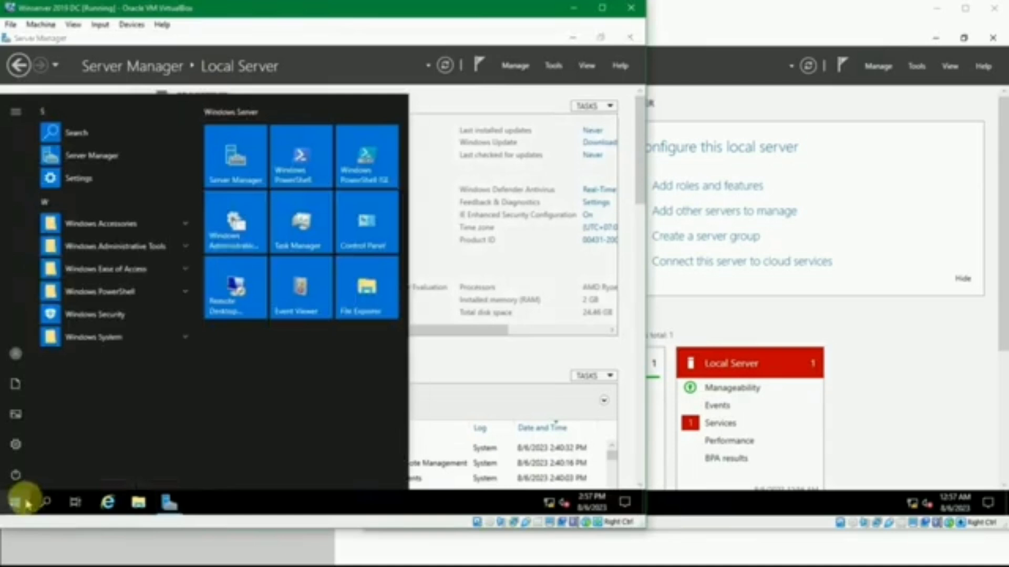
text(computer)
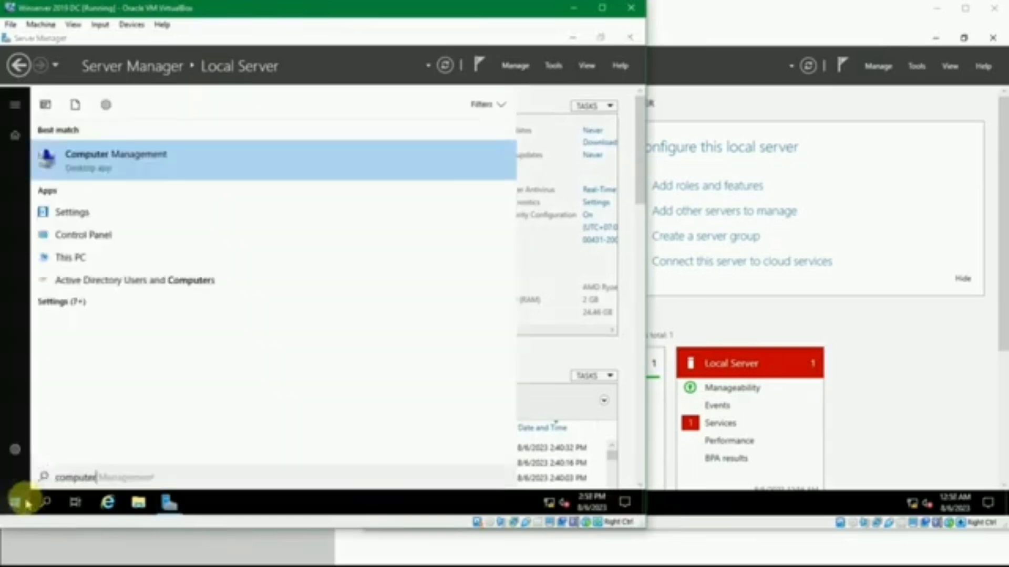
key(Return)
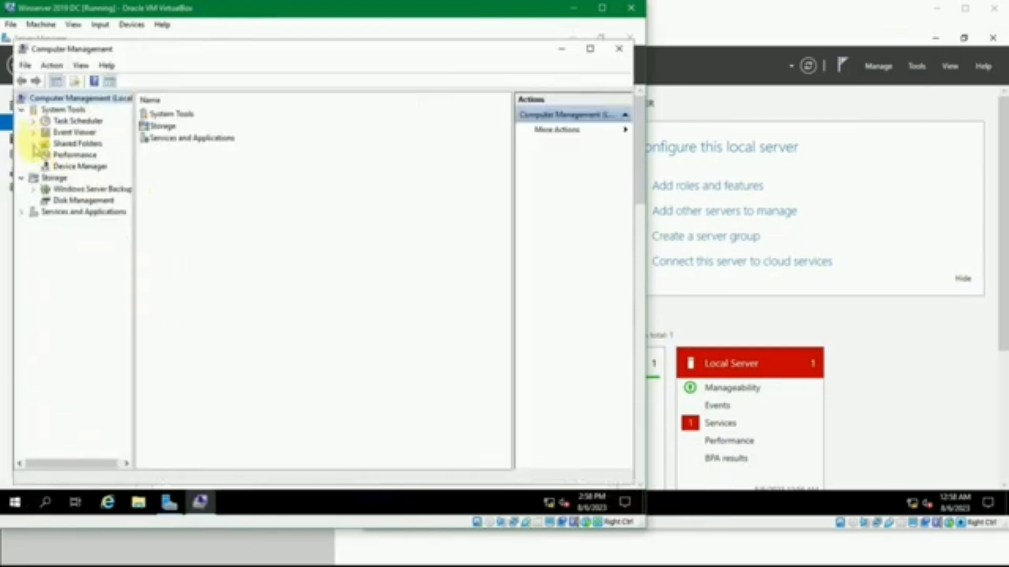
click(33, 154)
click(33, 154)
click(33, 144)
click(33, 143)
click(33, 132)
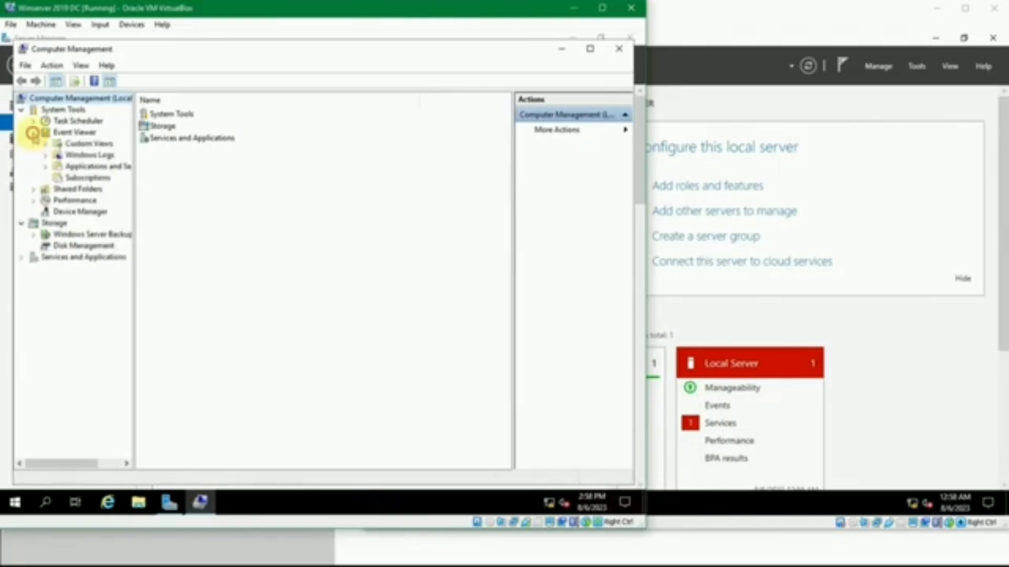
click(34, 134)
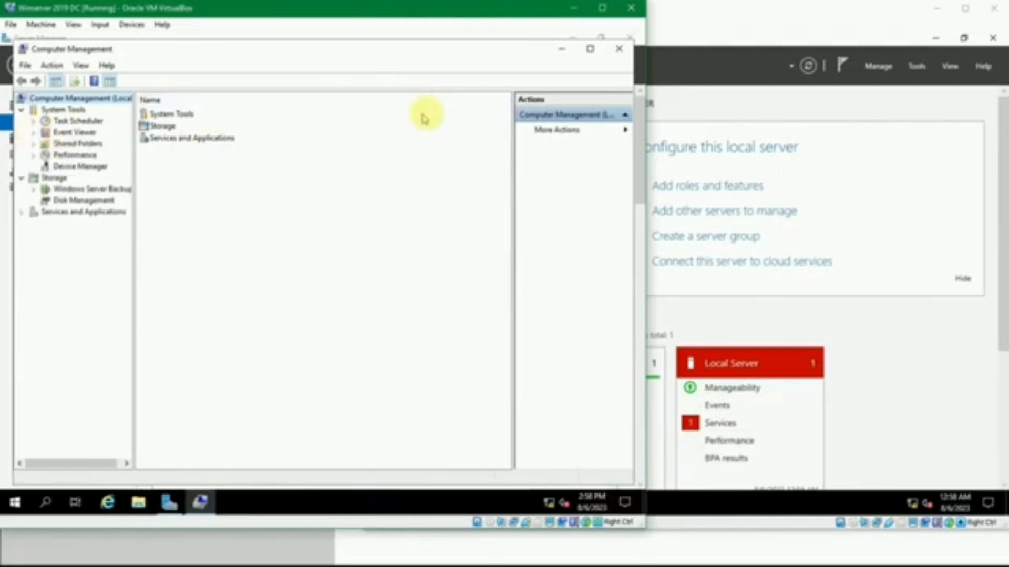
click(618, 48)
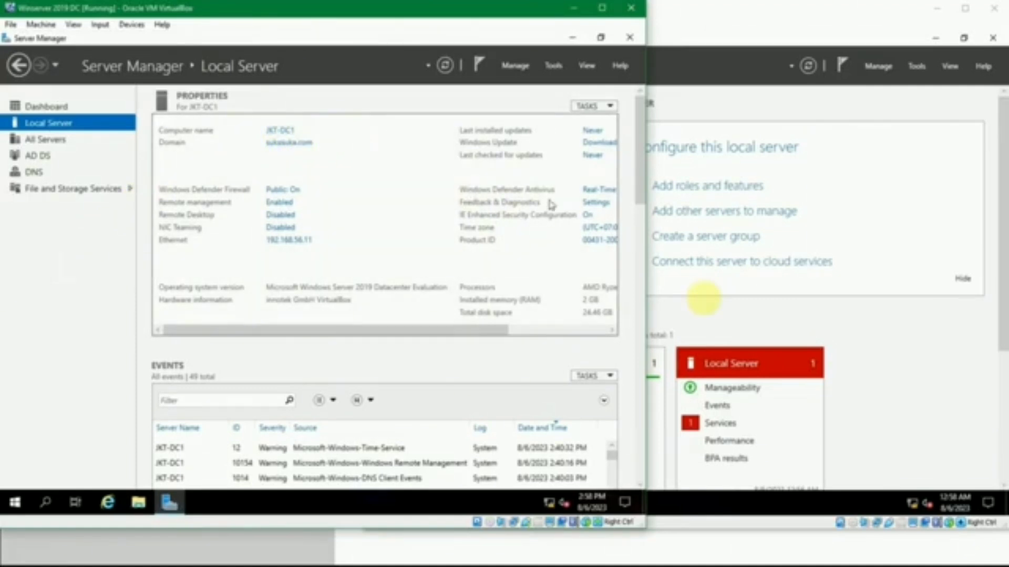
Open Active Directory Users and Computers on the domain controller and find JKT-SVR1 in the Computers container of sukasuka.com
click(988, 504)
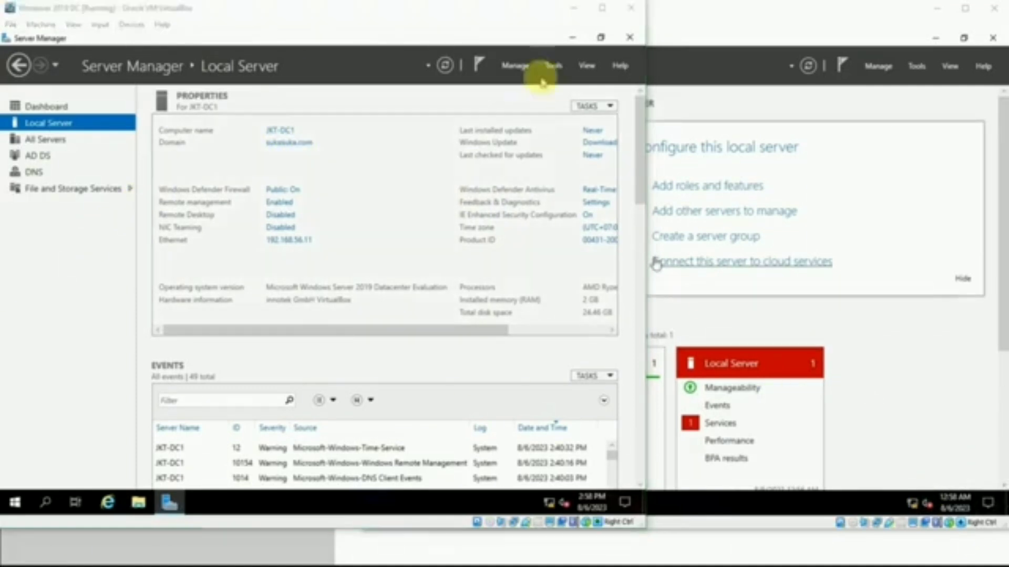
click(556, 66)
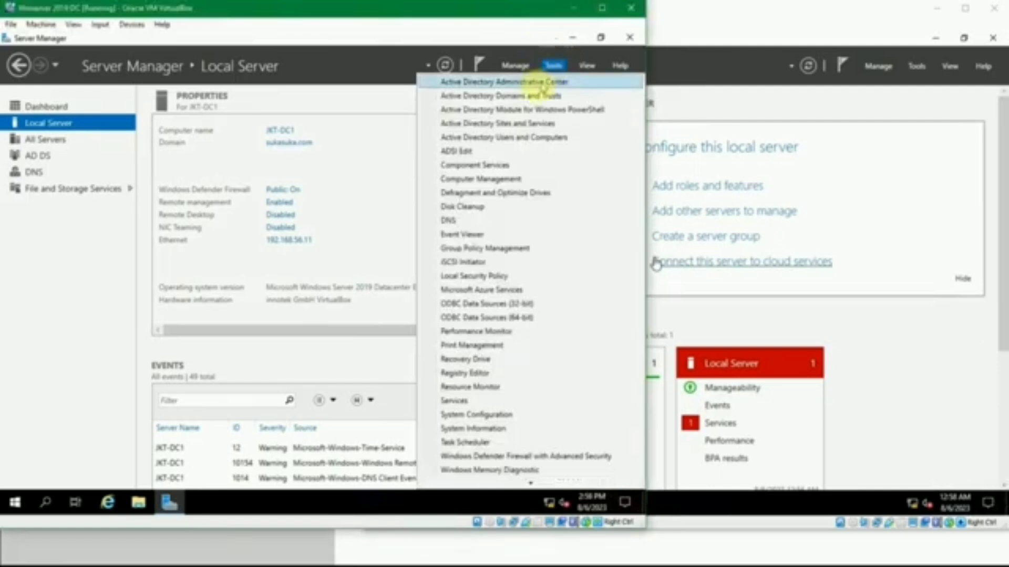
click(575, 135)
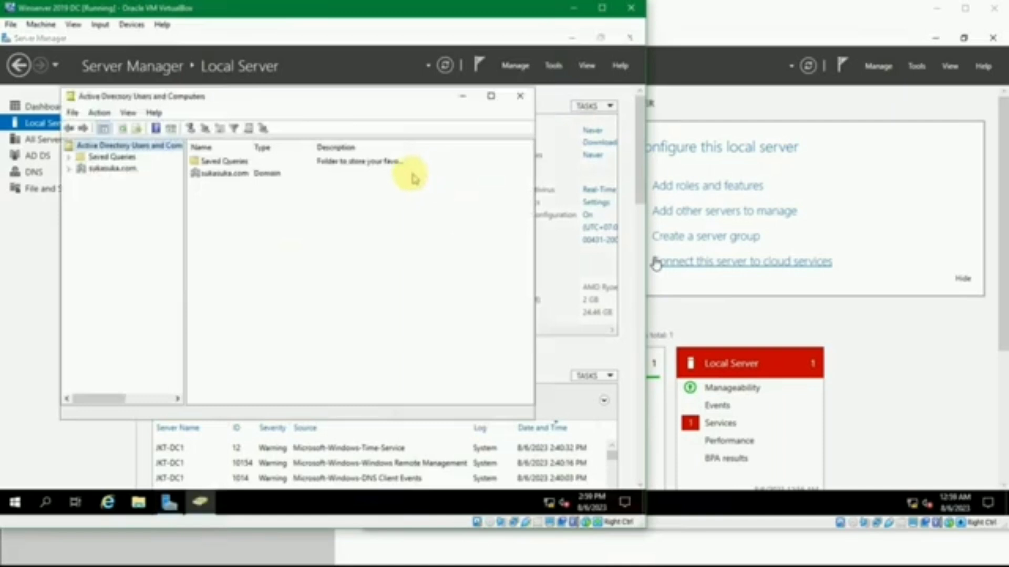
click(68, 169)
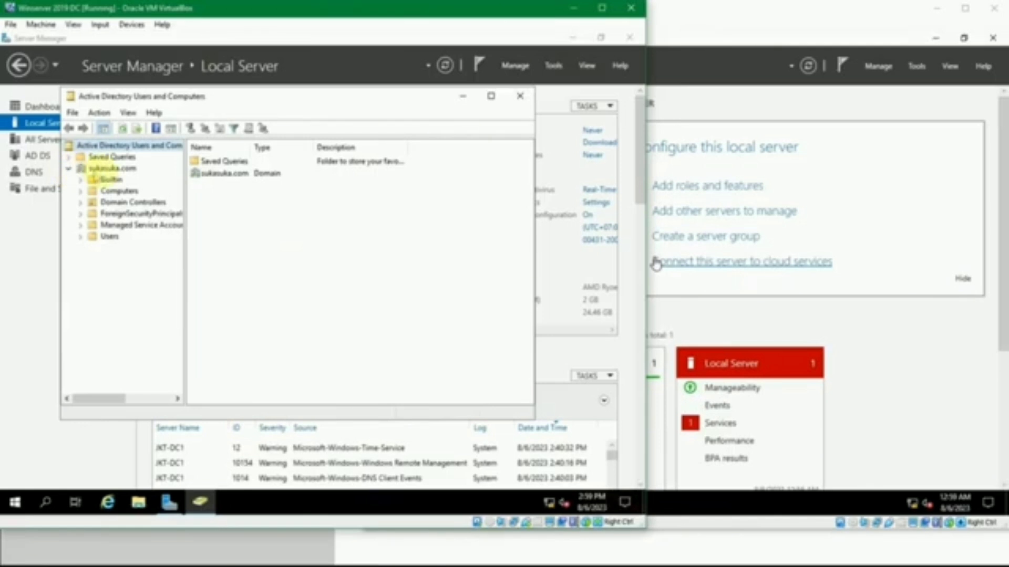
click(101, 171)
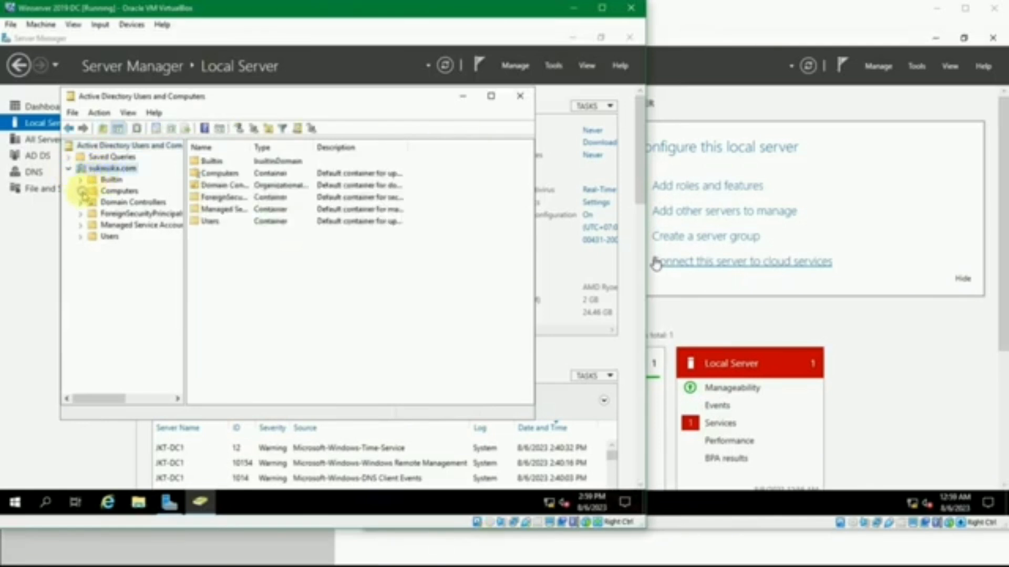
click(118, 191)
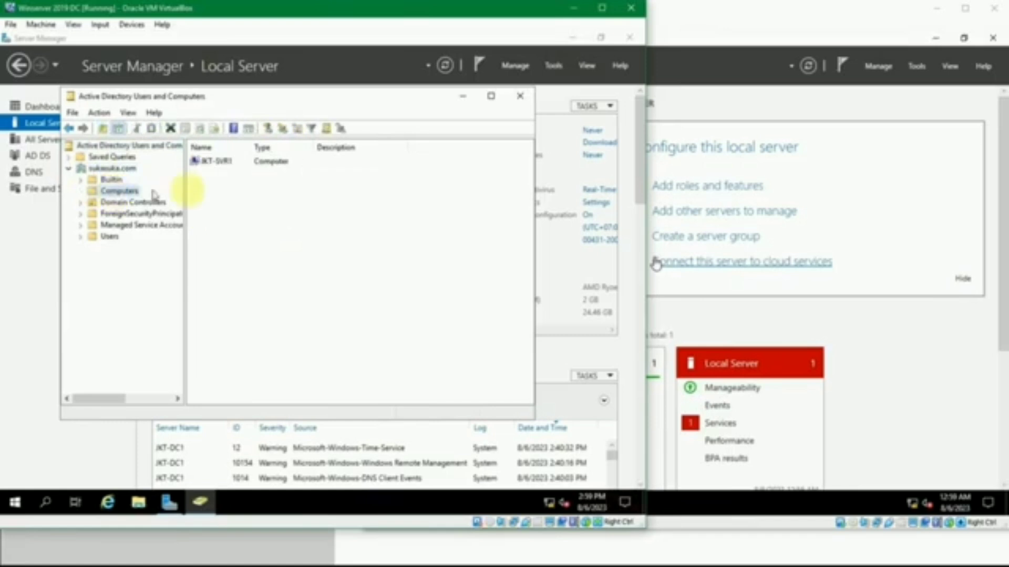
click(231, 166)
click(242, 193)
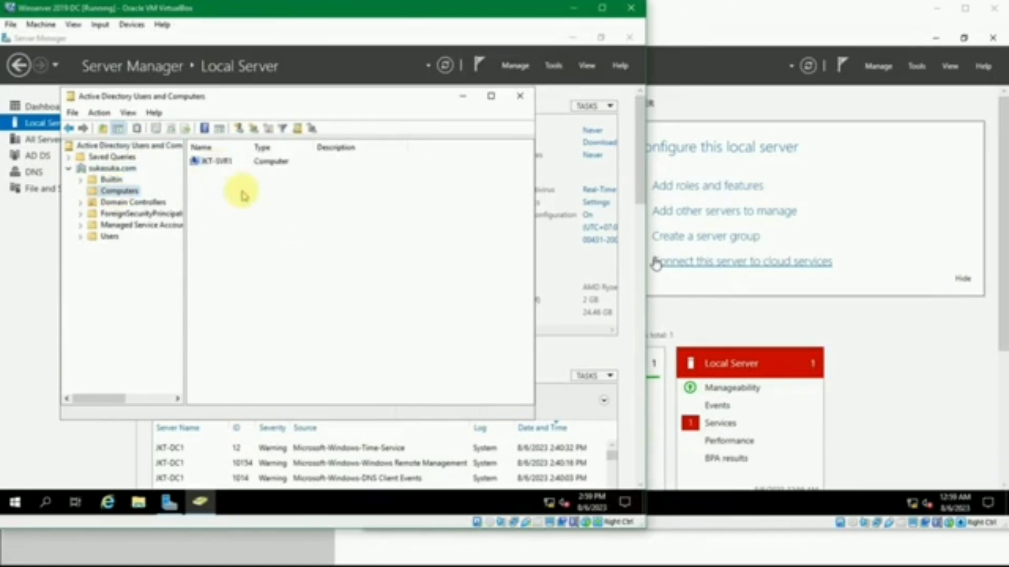
click(221, 167)
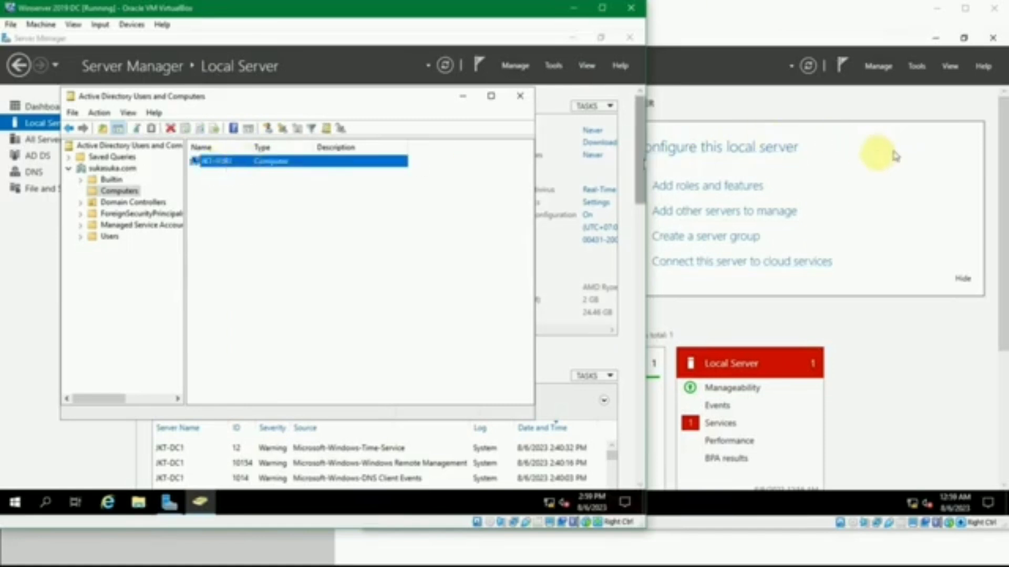
click(376, 201)
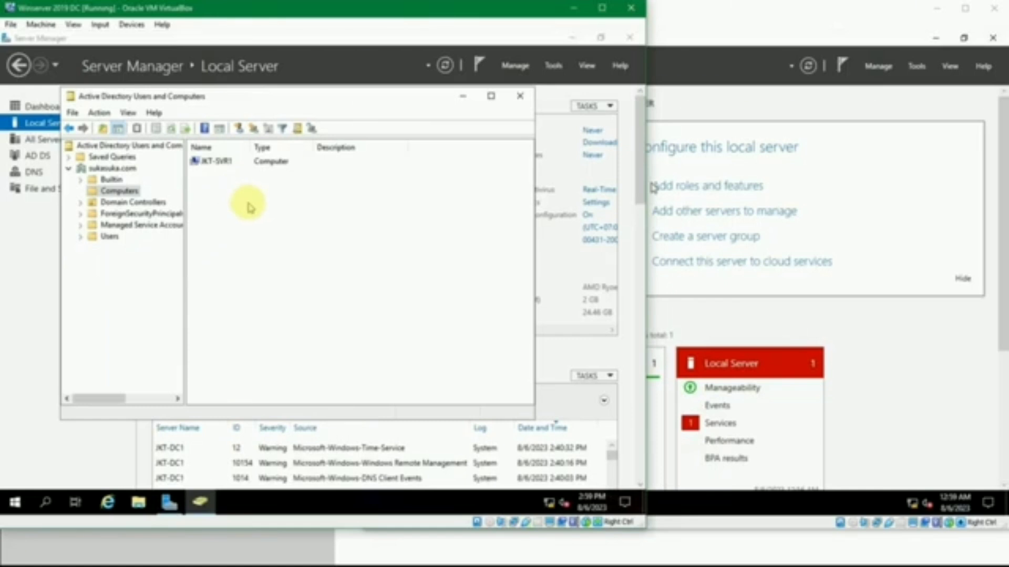
Review the JKT-SVR1 computer object's properties, including its general details, operating system, group membership, delegation and location, and close them
double_click(206, 161)
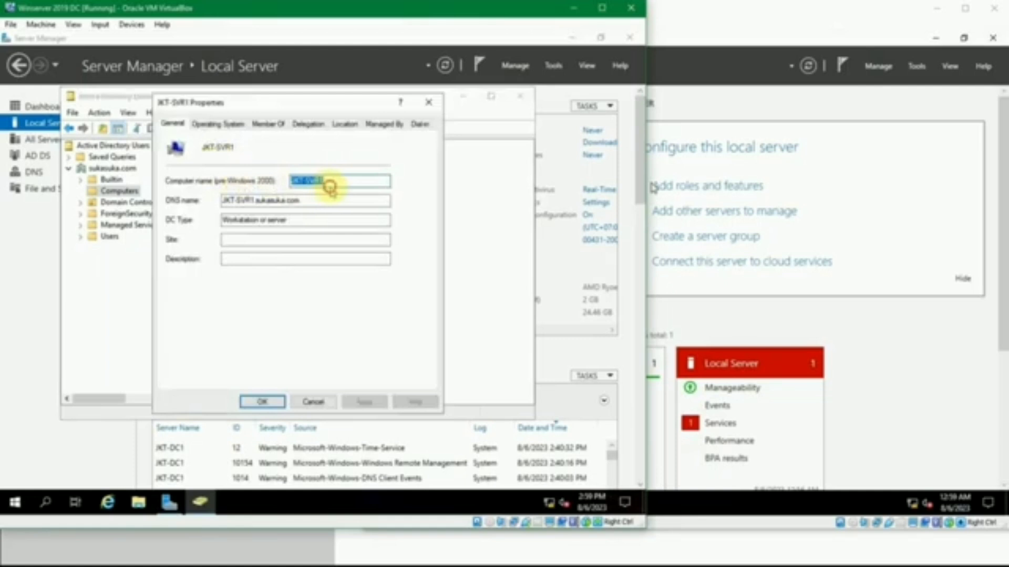
click(318, 202)
click(315, 224)
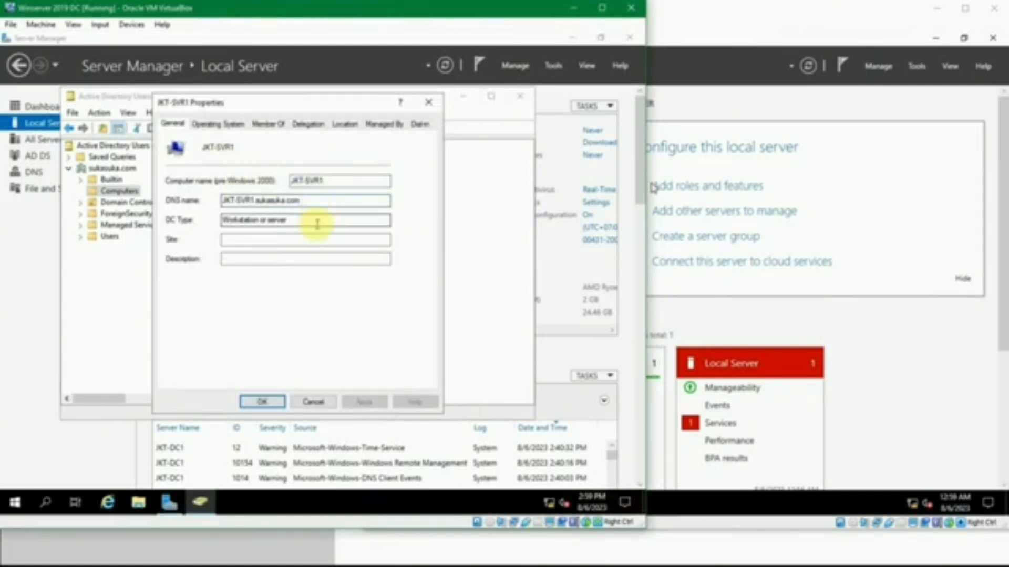
click(218, 123)
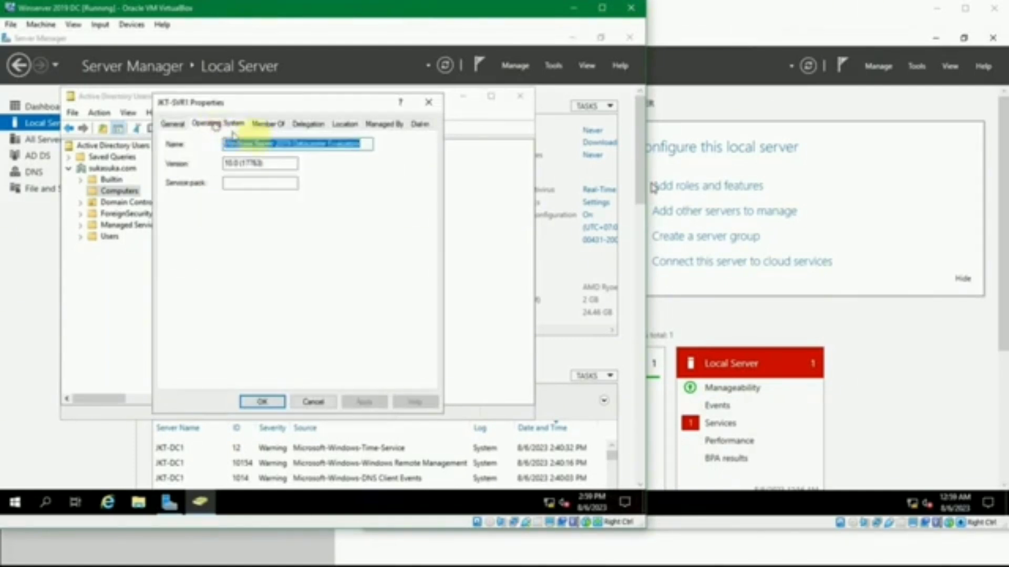
click(265, 124)
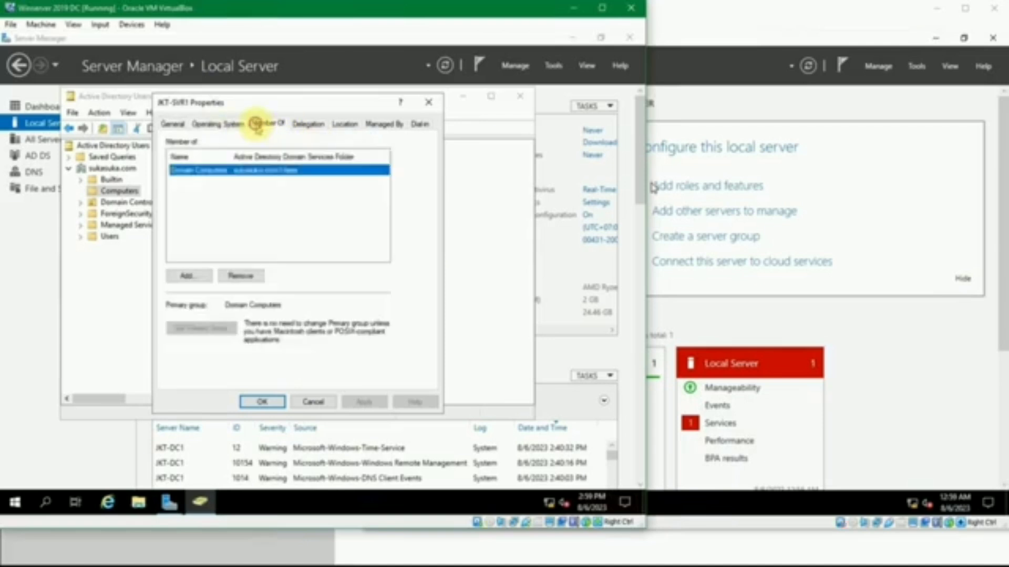
click(301, 126)
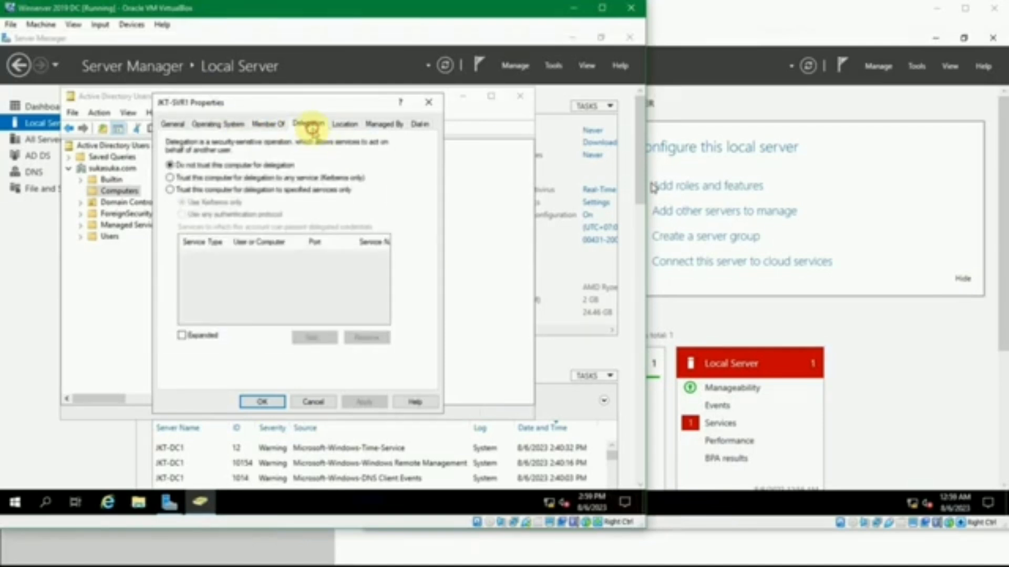
click(336, 127)
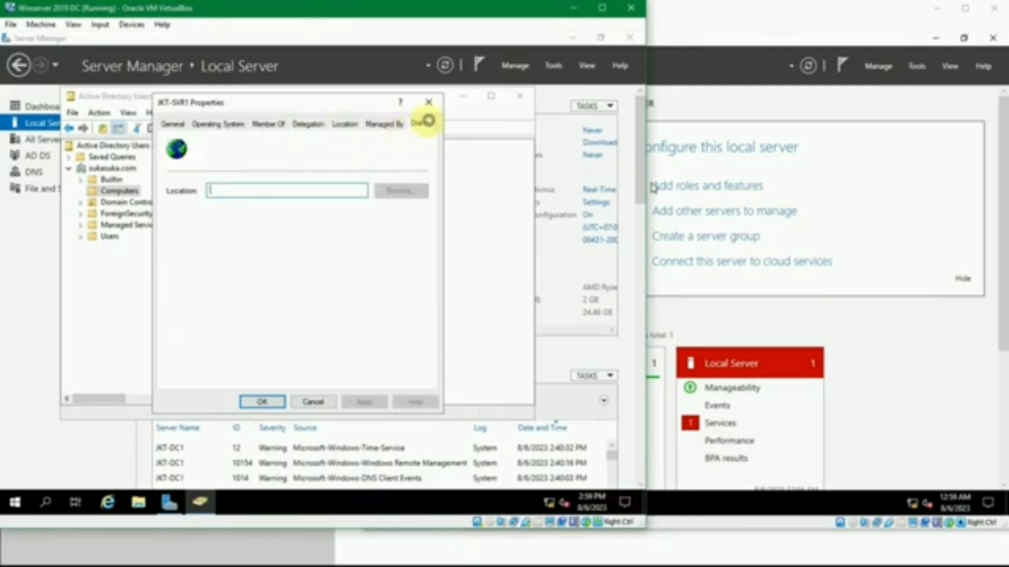
click(425, 124)
click(428, 102)
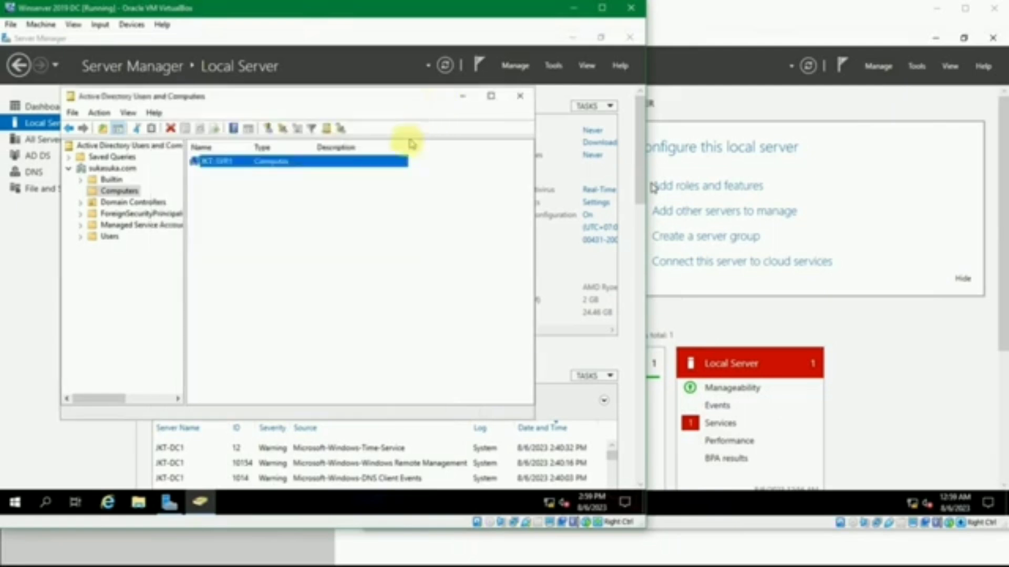
Inspect the Domain Controllers container with its Site column widened to show the full site name, and list the Users container
click(81, 203)
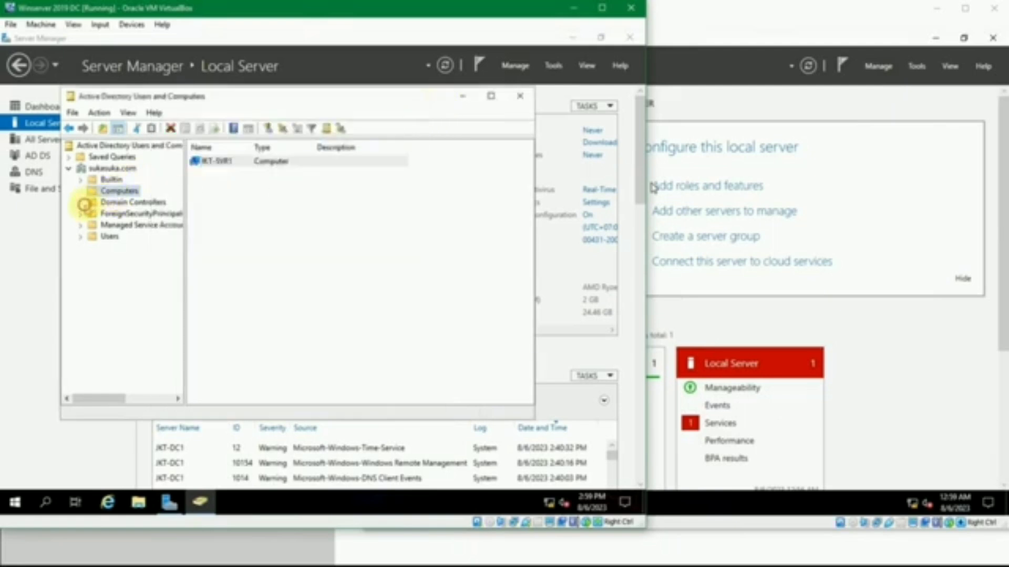
click(107, 202)
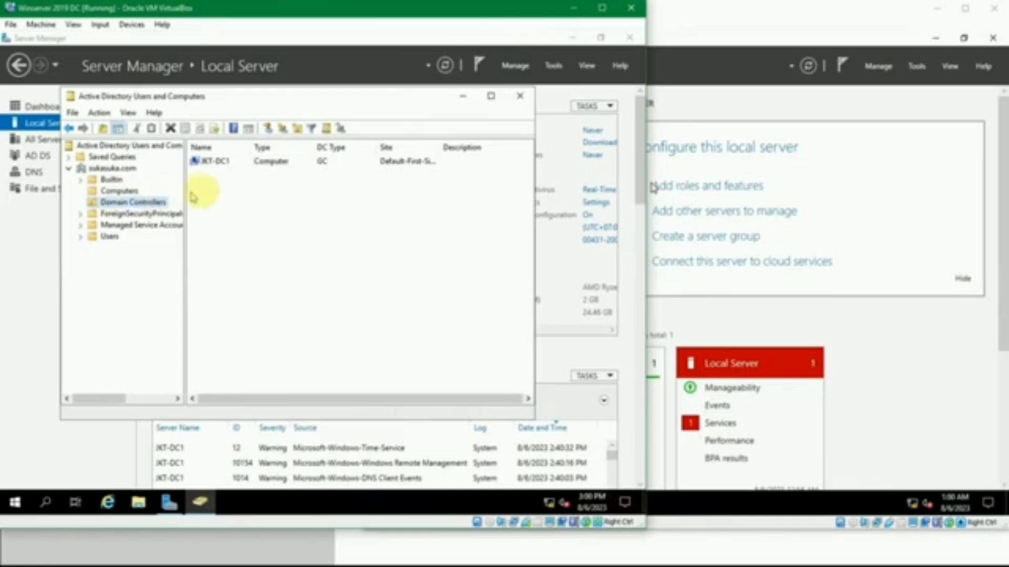
click(218, 163)
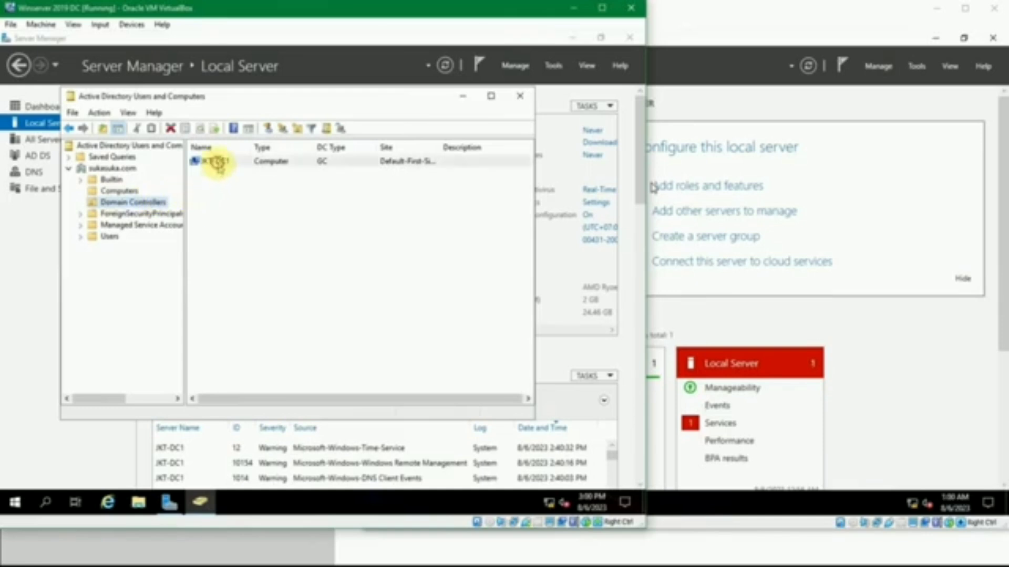
click(234, 193)
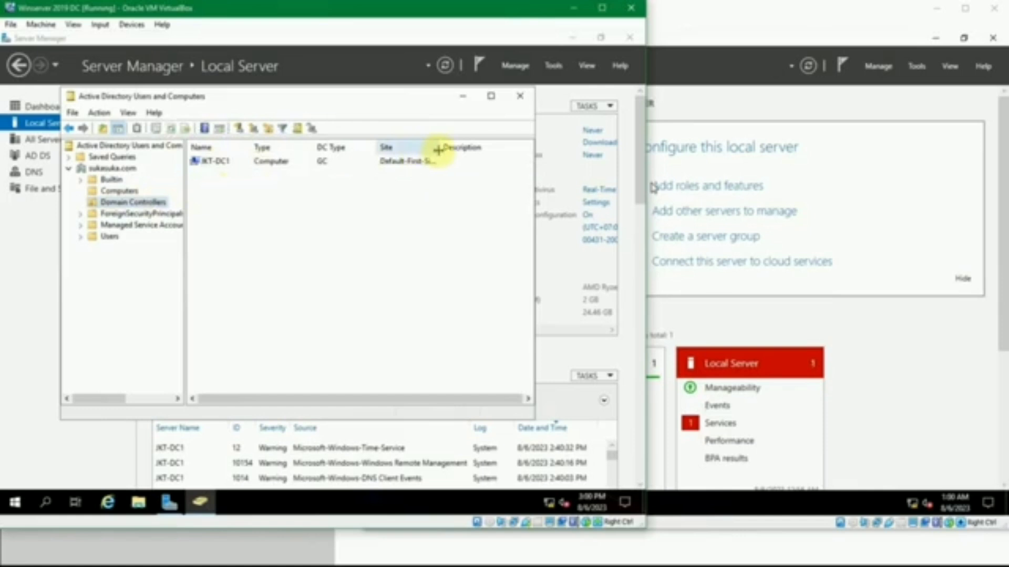
drag(438, 150, 487, 148)
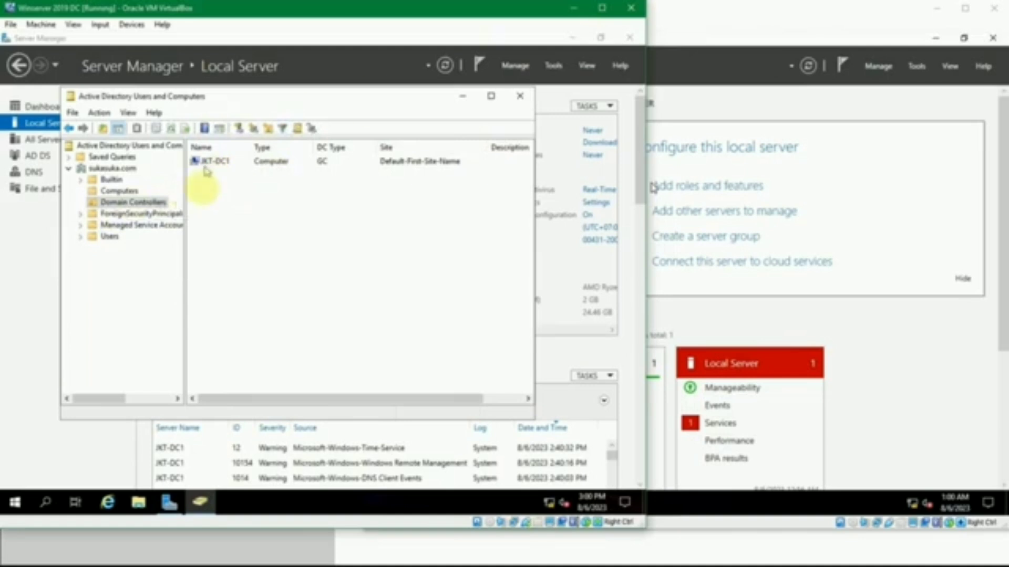
click(81, 238)
click(105, 238)
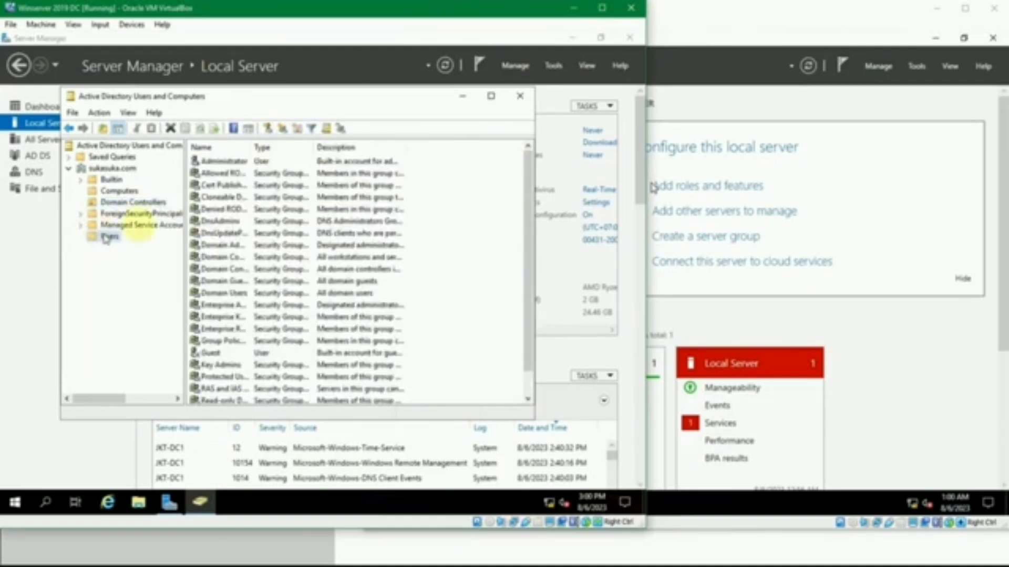
Widen the Name column of the Users container and look through its groups and accounts, including Guest, Domain Controllers and Domain Guests
drag(252, 147, 327, 151)
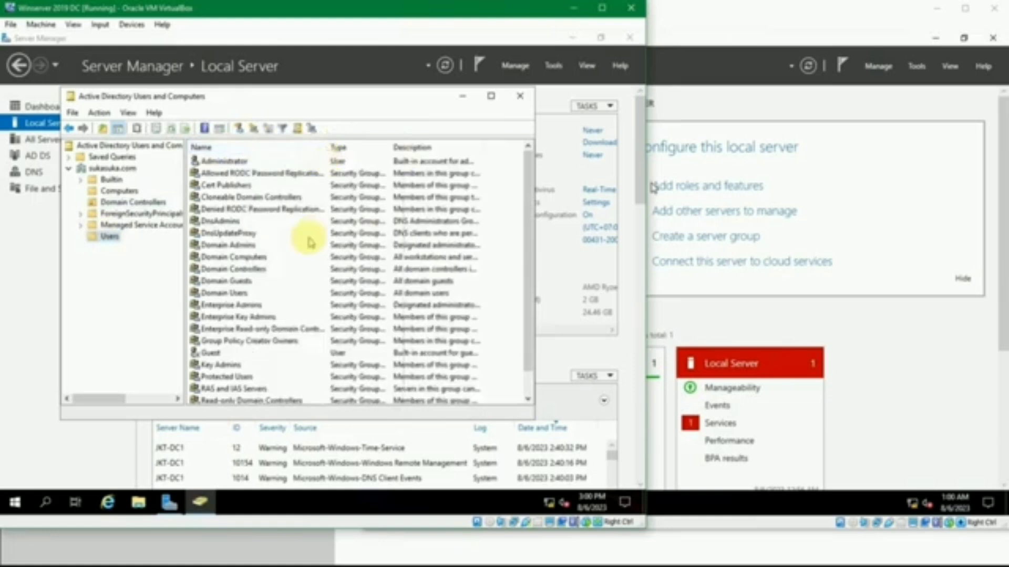
scroll(310, 242, down, 1)
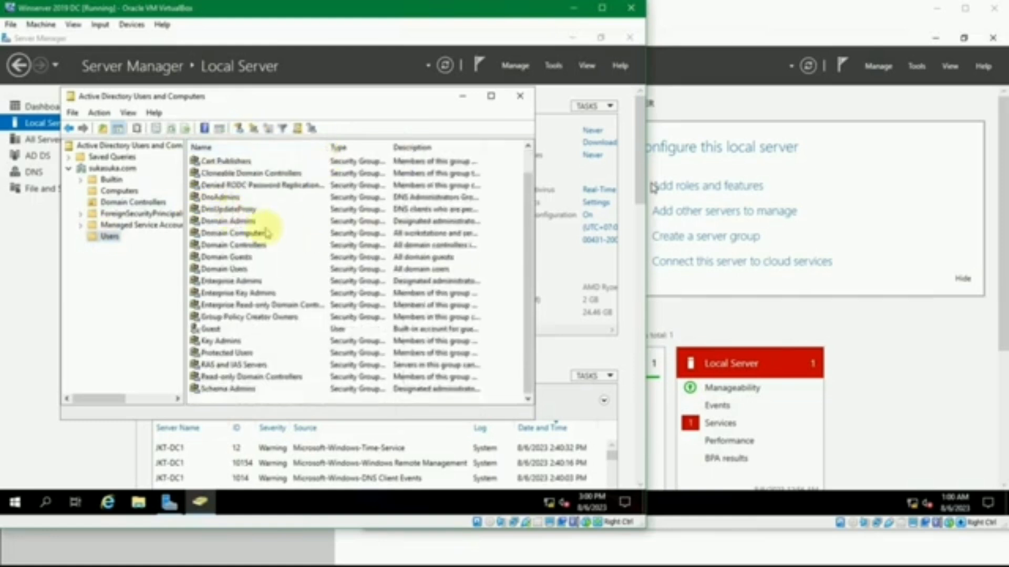
scroll(284, 242, up, 1)
scroll(289, 246, down, 1)
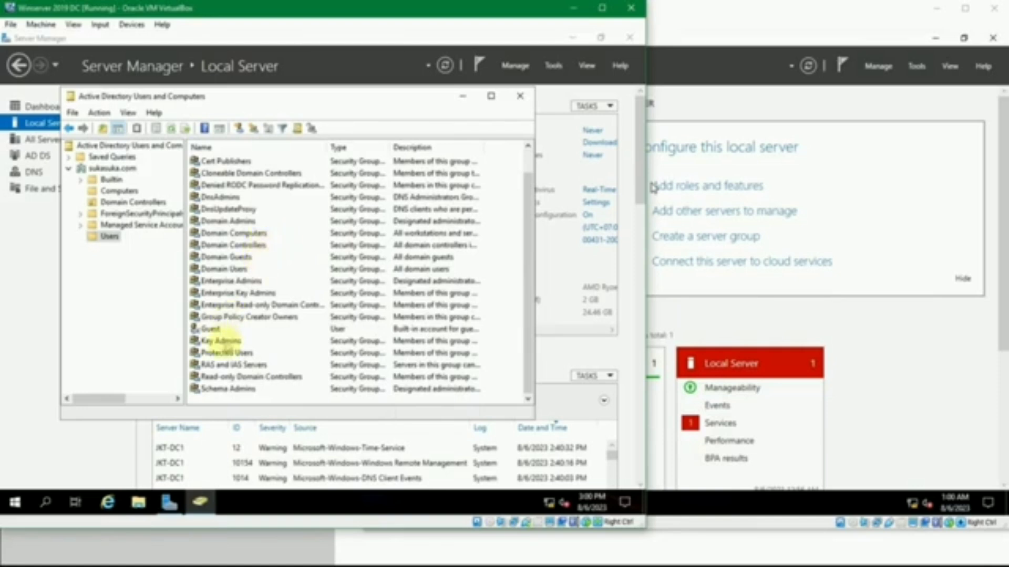
click(220, 340)
click(213, 329)
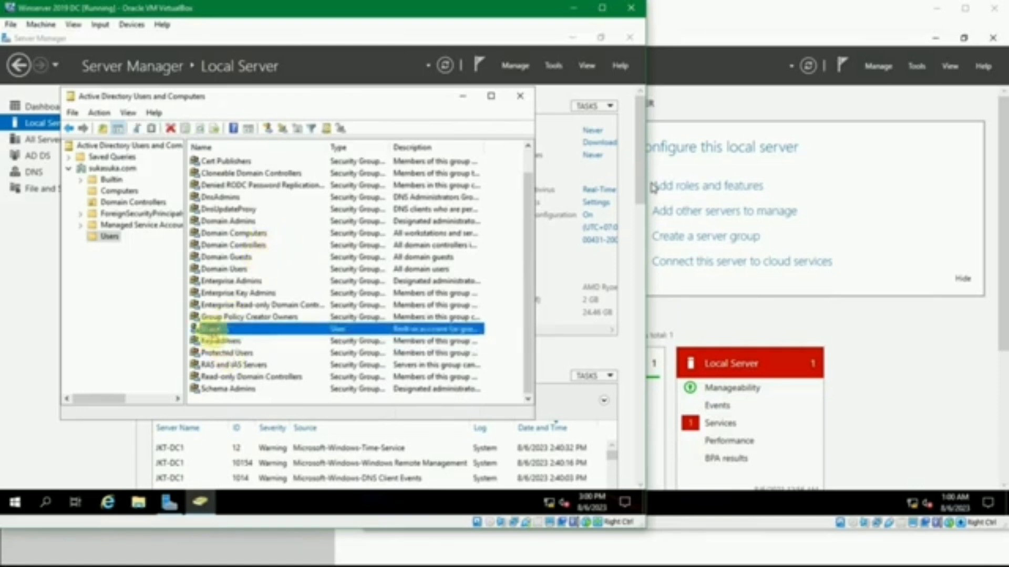
click(239, 245)
click(236, 258)
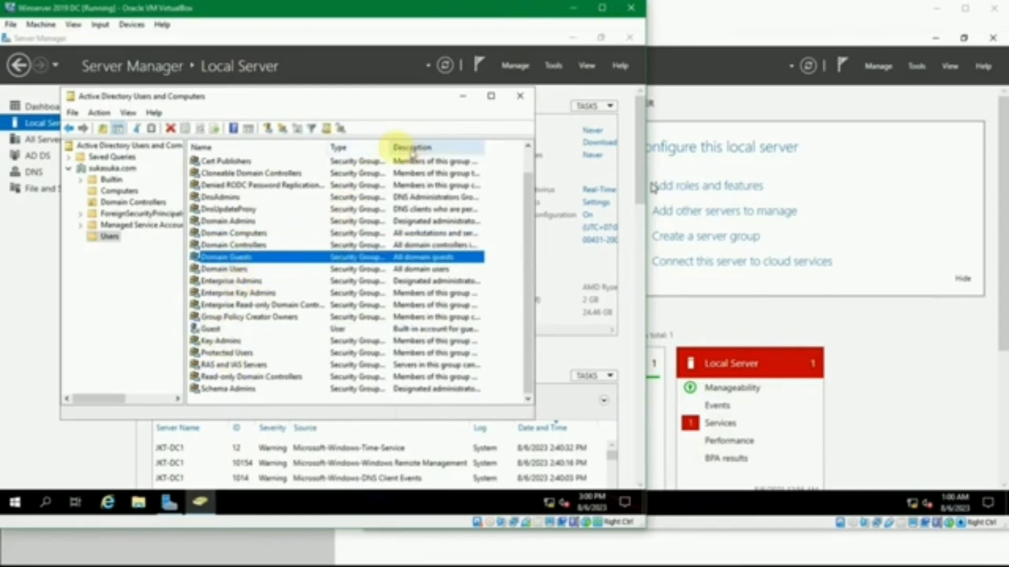
Widen the Type column to show the full group scopes and compare the Guest account's type with the security groups
drag(391, 147, 456, 152)
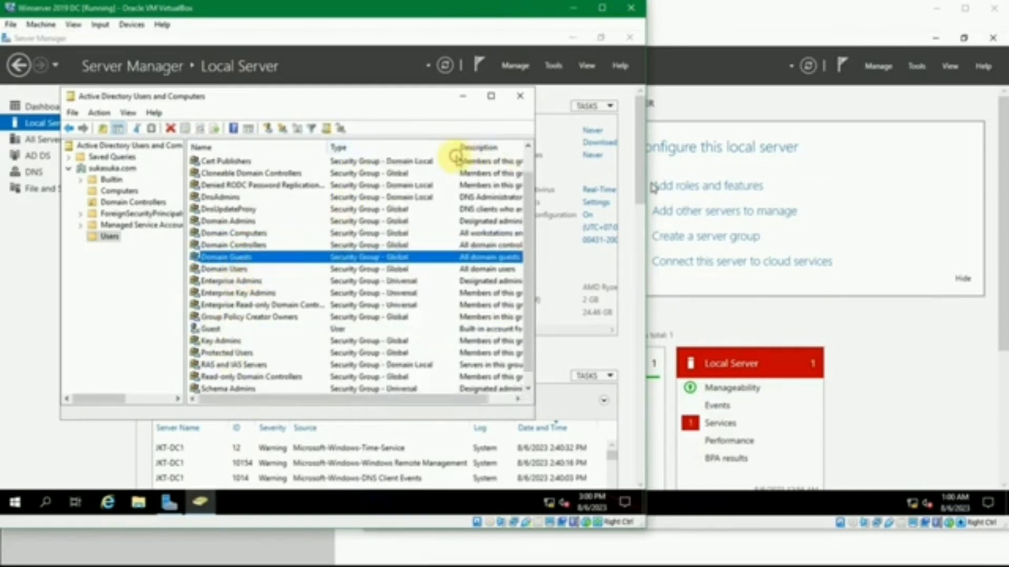
click(413, 162)
click(347, 329)
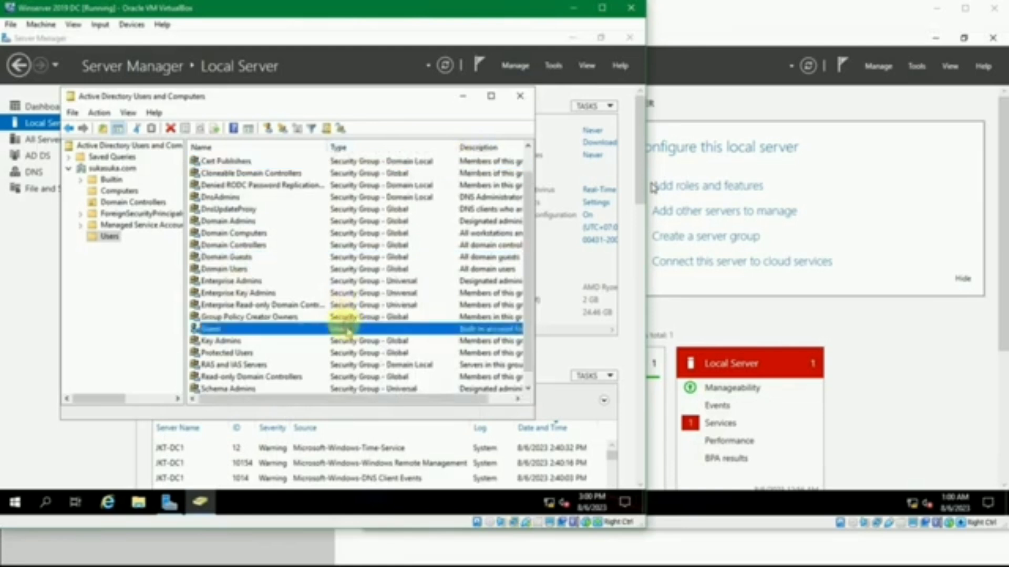
scroll(347, 328, down, 1)
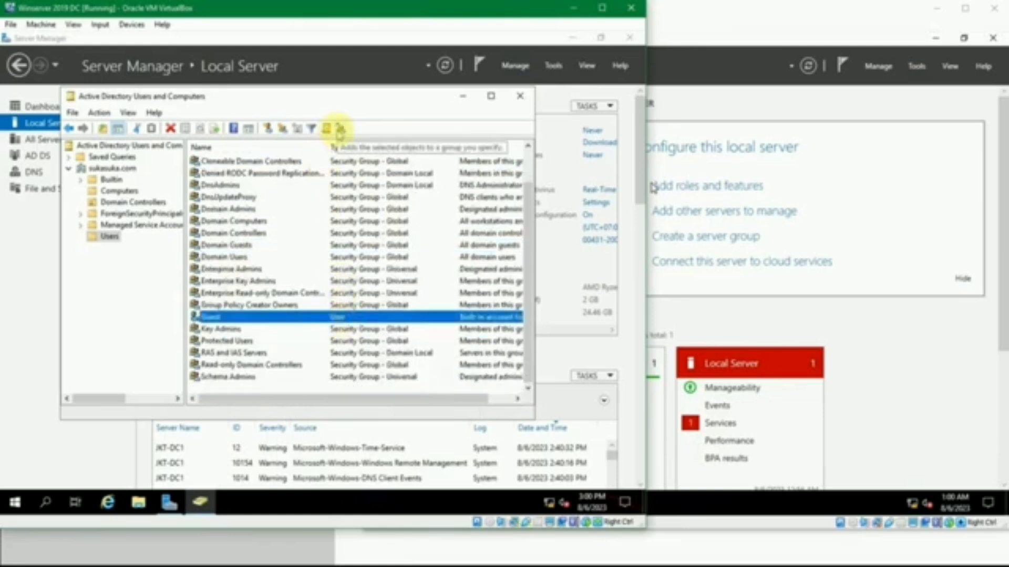
View the blank new-user form for the Users container, cancel it, and close Active Directory Users and Computers
click(269, 129)
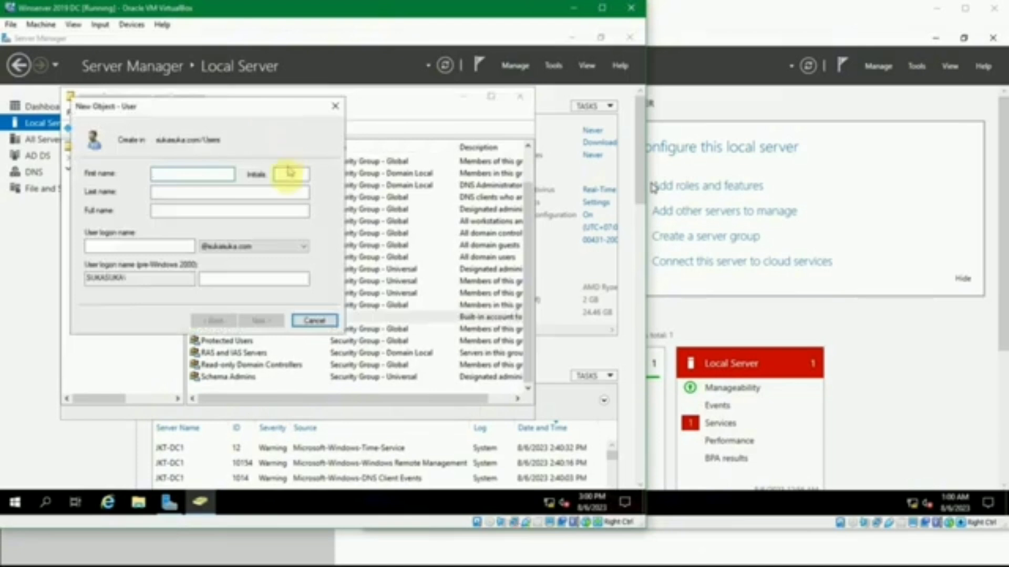
click(335, 108)
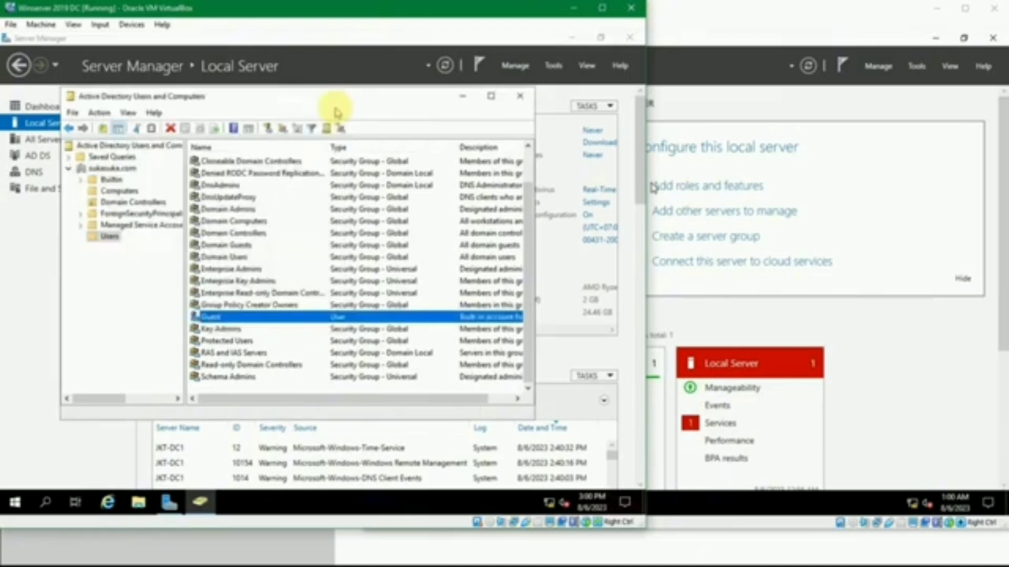
click(520, 97)
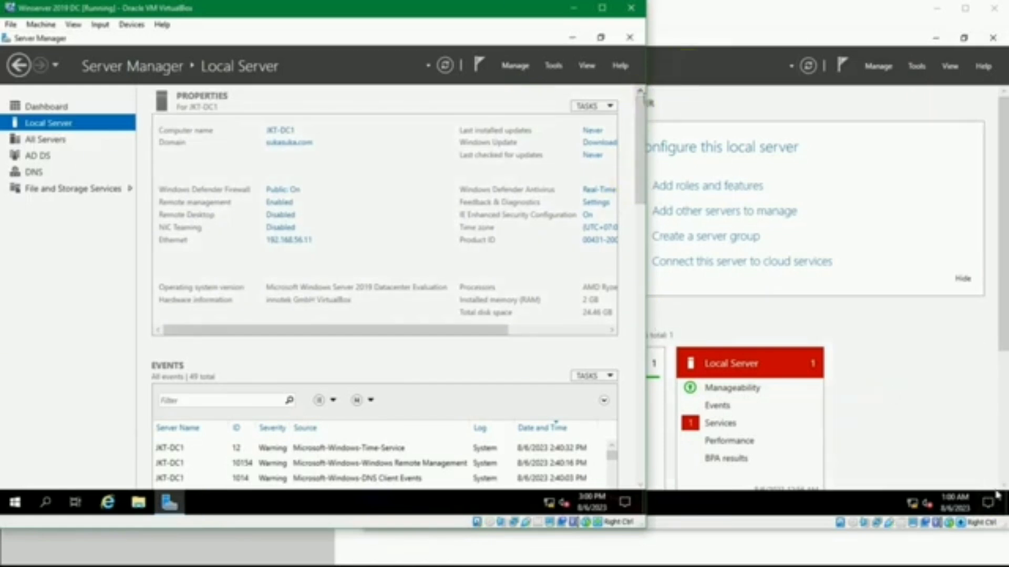
click(374, 20)
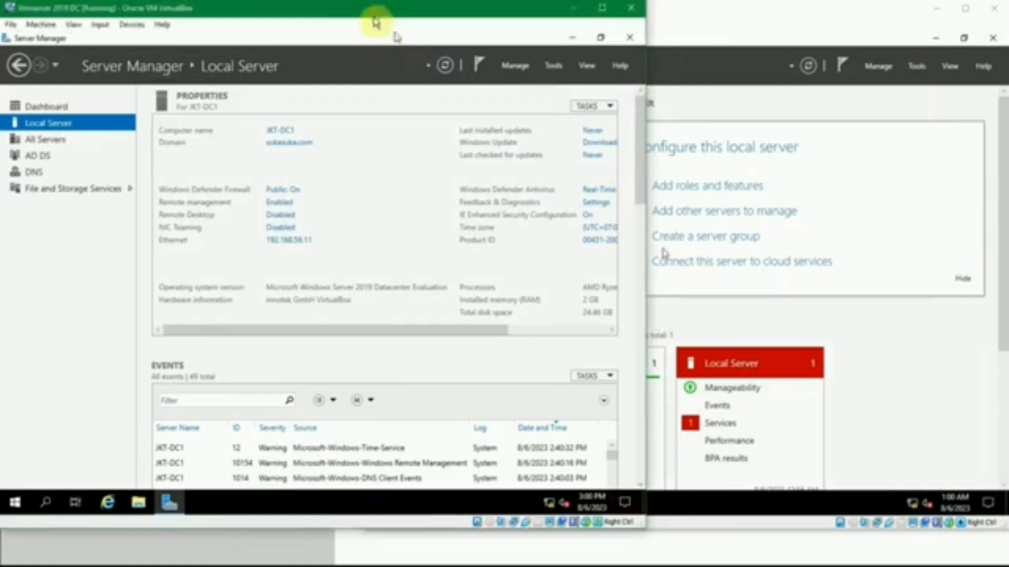